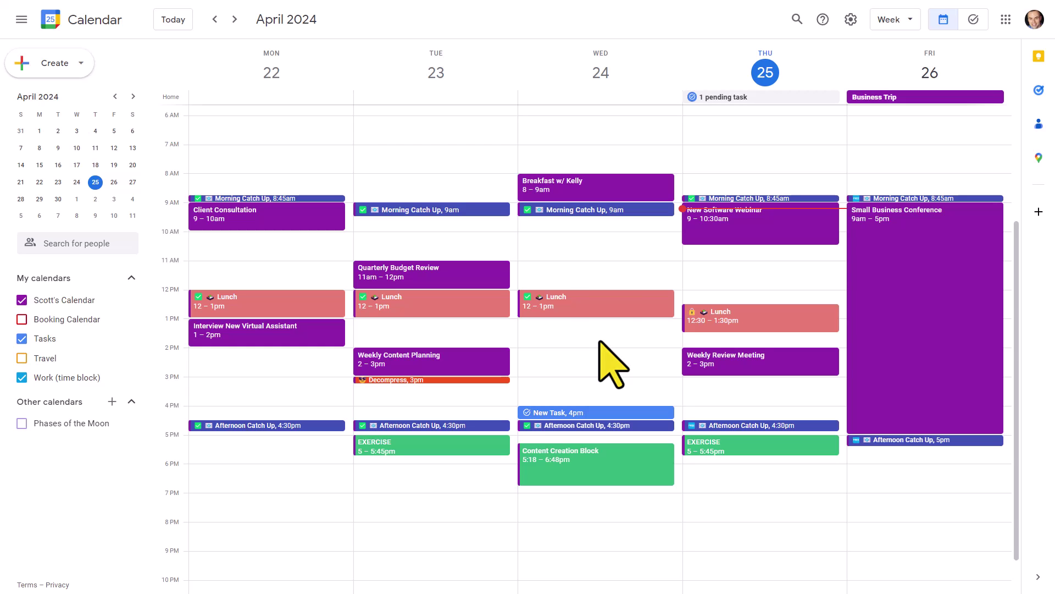
Add a second Email notification, 10 minutes before, to the Weekly Review Meeting, then close the editor
left_click(717, 361)
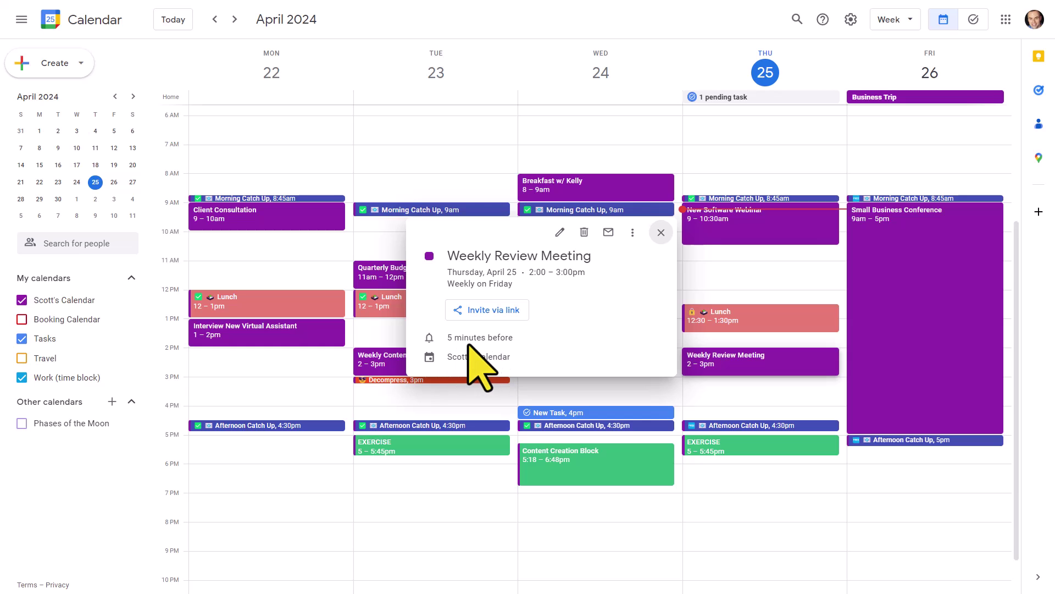
left_click(560, 232)
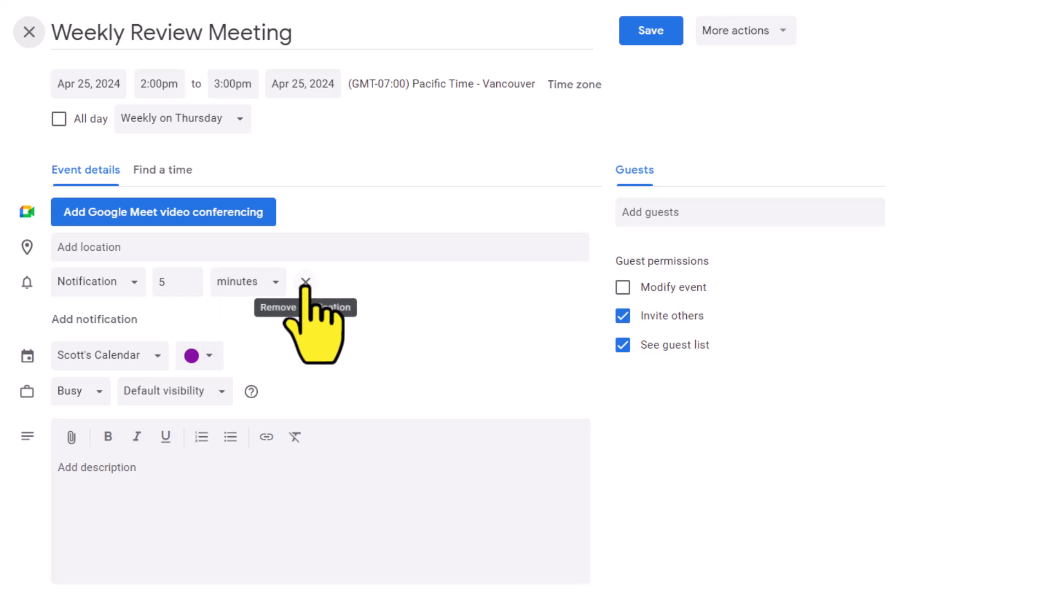
left_click(102, 319)
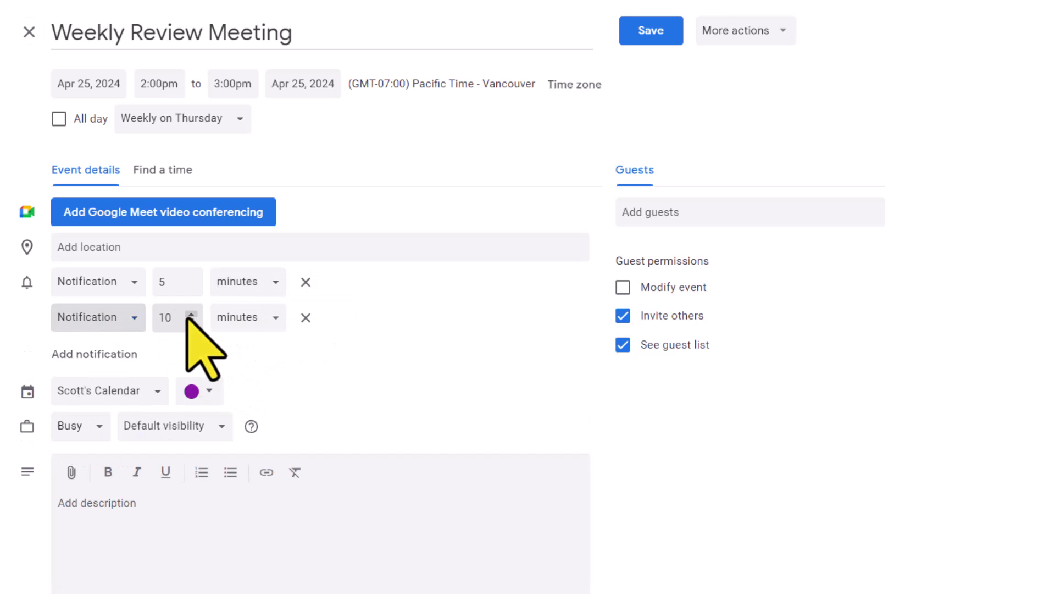
left_click(126, 322)
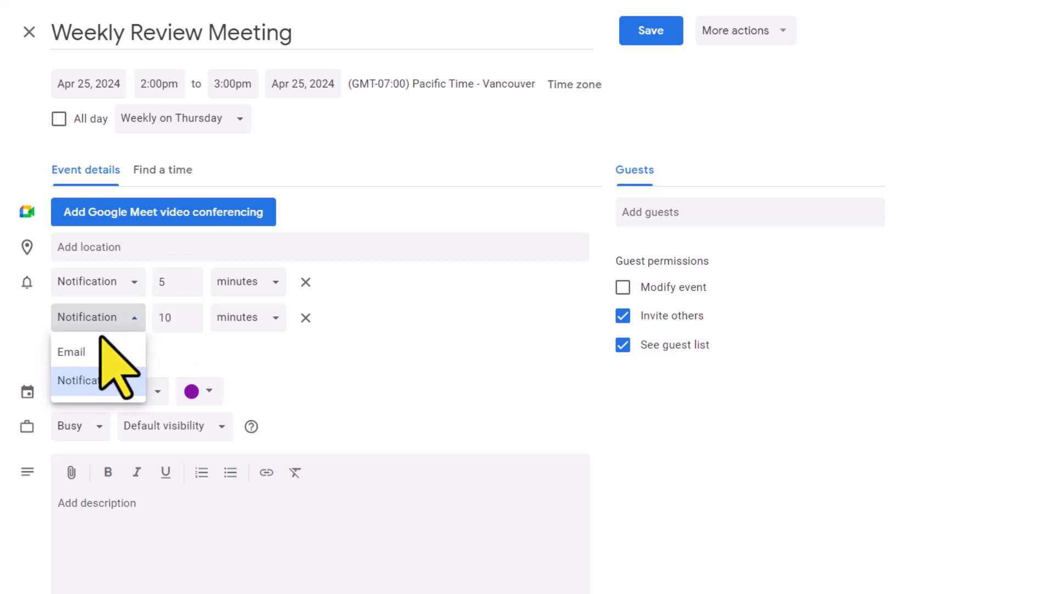
left_click(91, 348)
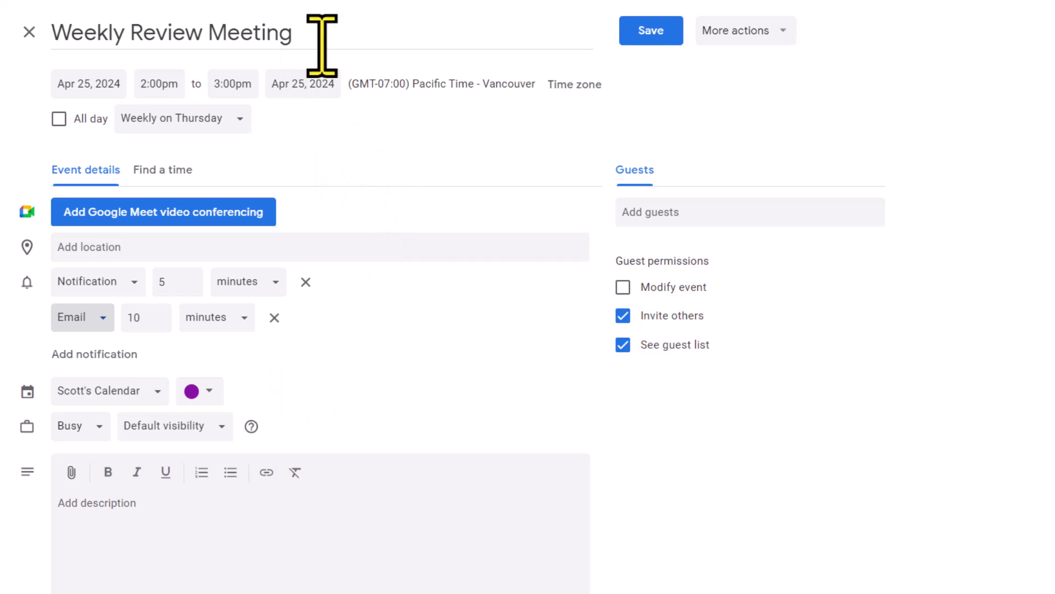
left_click(28, 31)
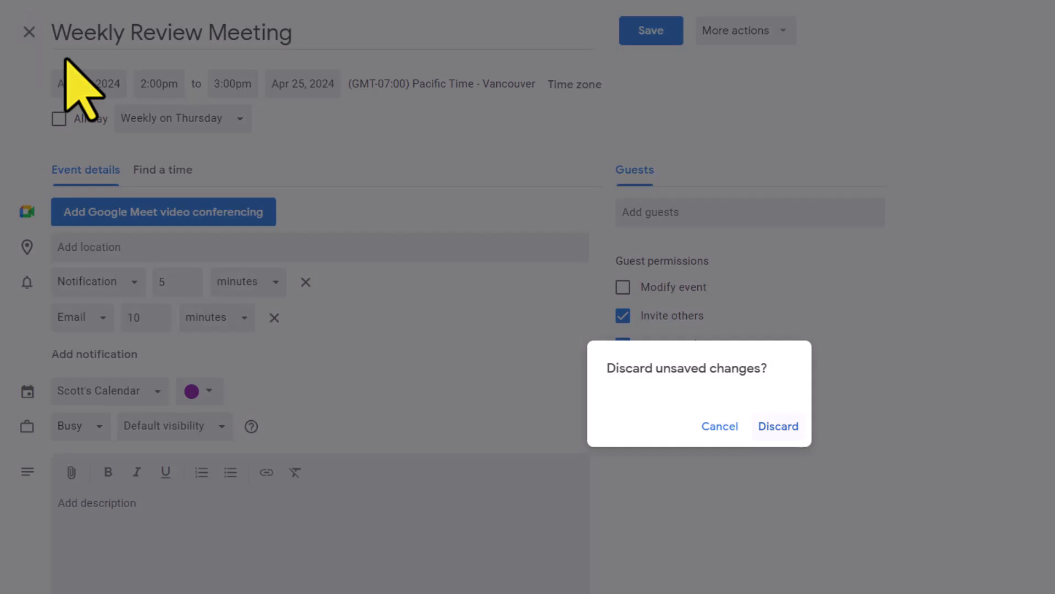
Discard the unsaved event changes and go to the calendar's Settings page
left_click(781, 427)
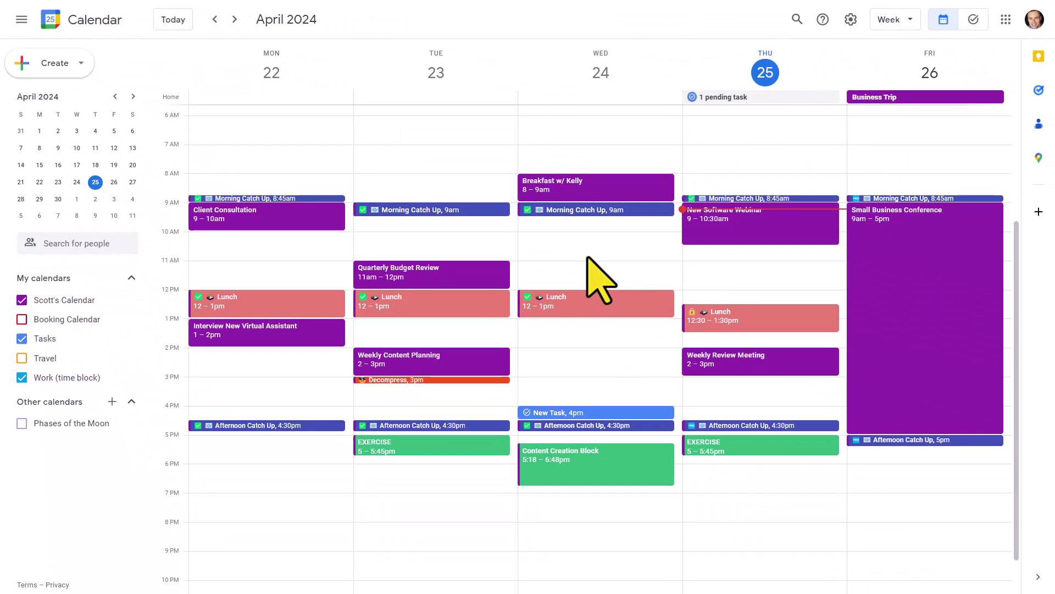
left_click(850, 22)
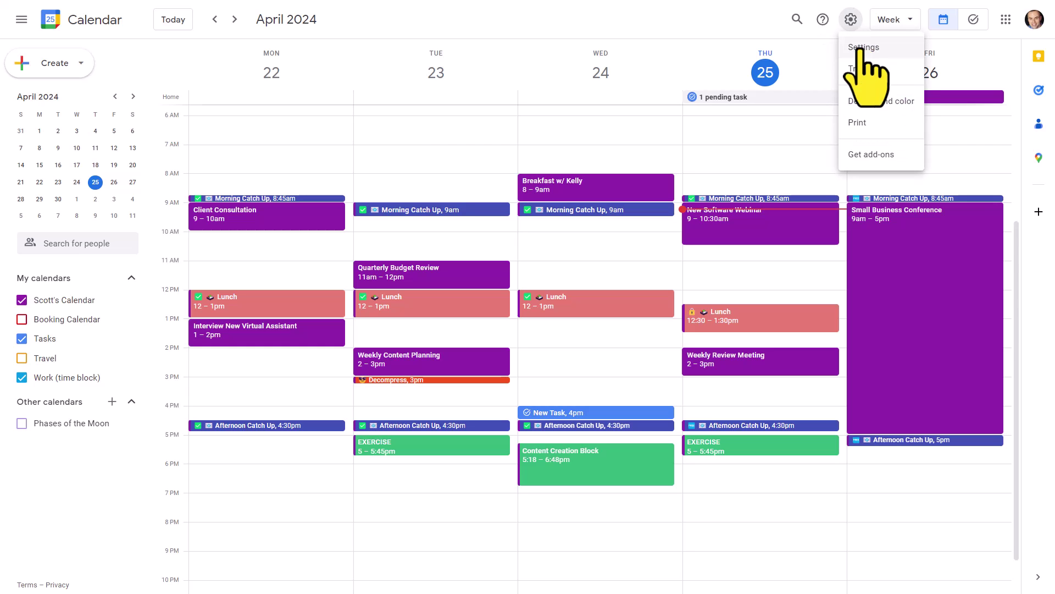
left_click(859, 47)
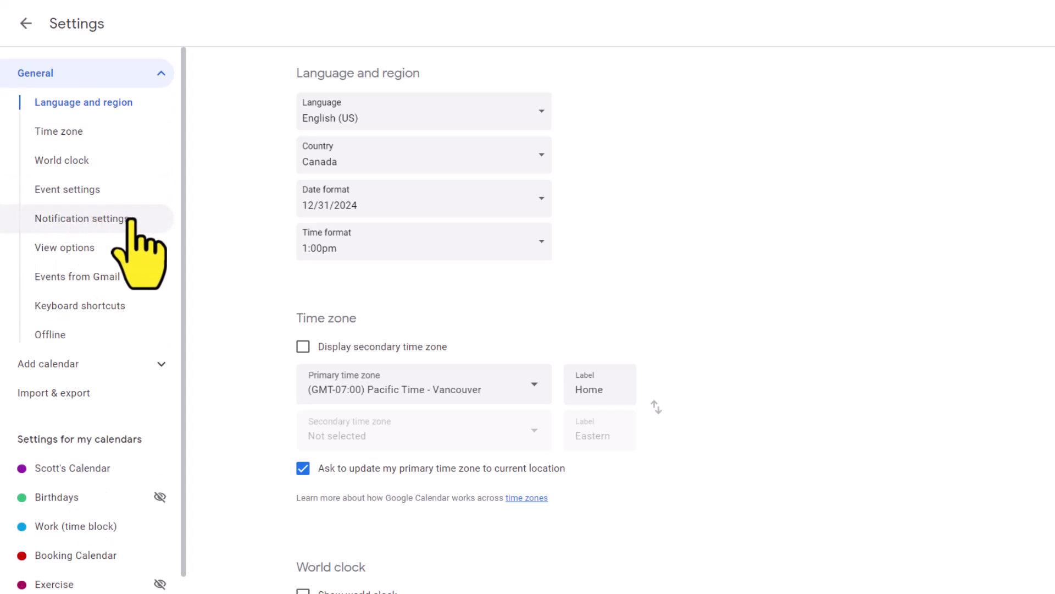
Under Notification settings, switch Notifications to Off, then to Desktop notifications
left_click(111, 219)
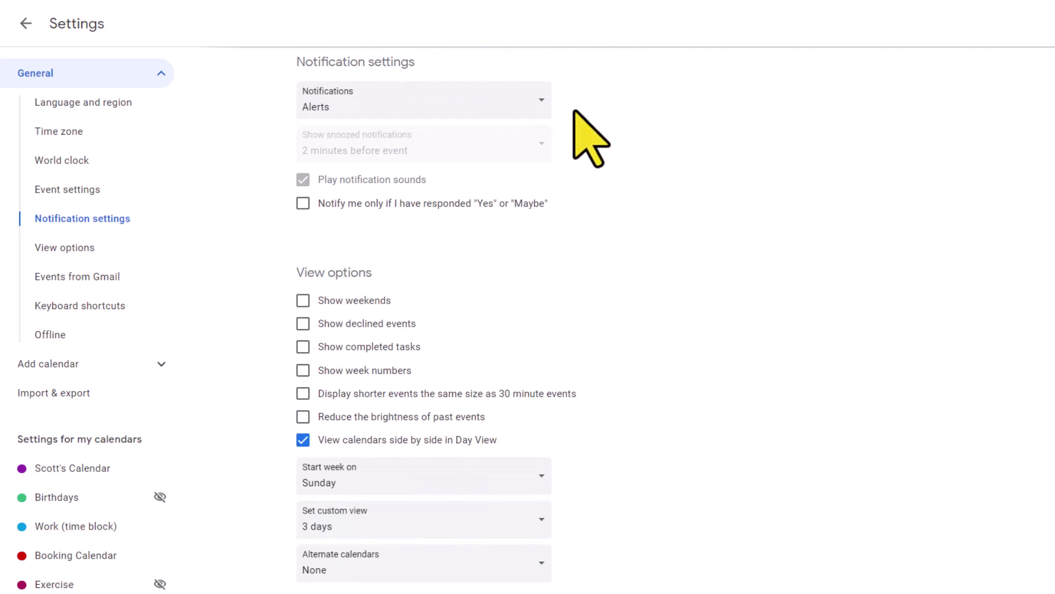
left_click(519, 105)
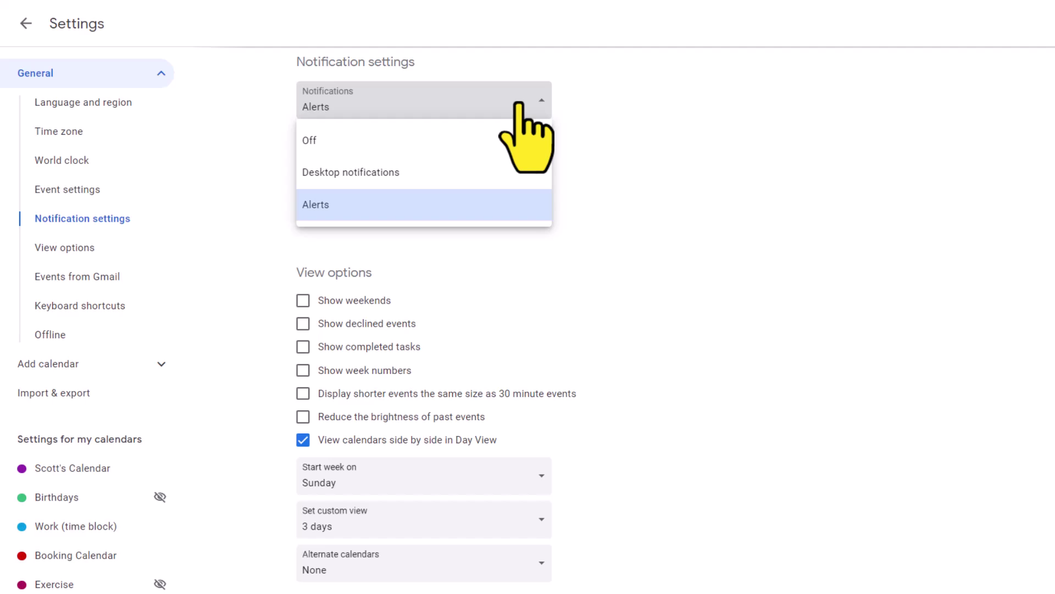
left_click(419, 141)
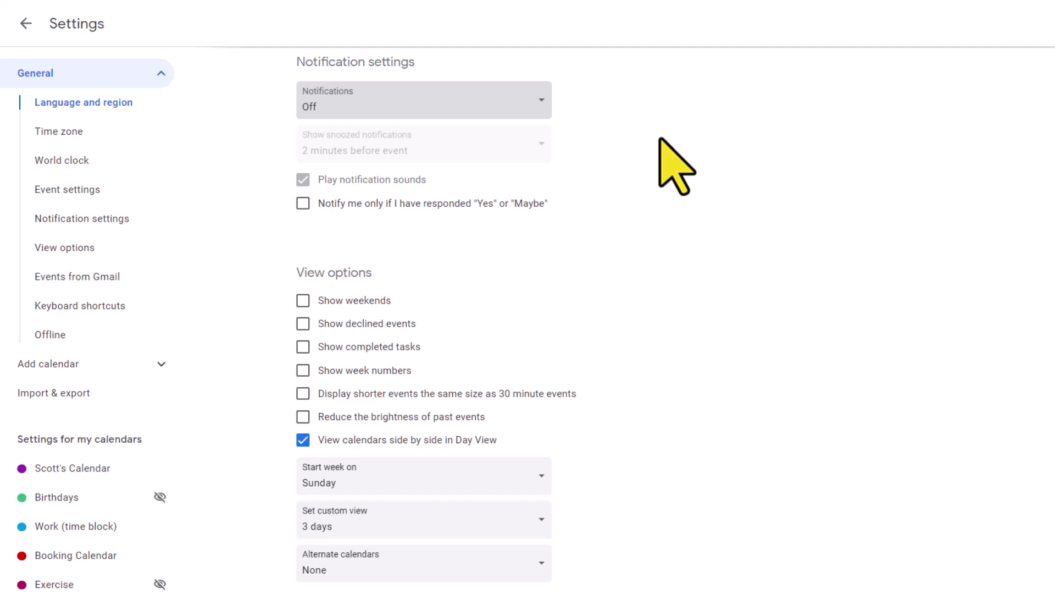
left_click(504, 106)
left_click(410, 173)
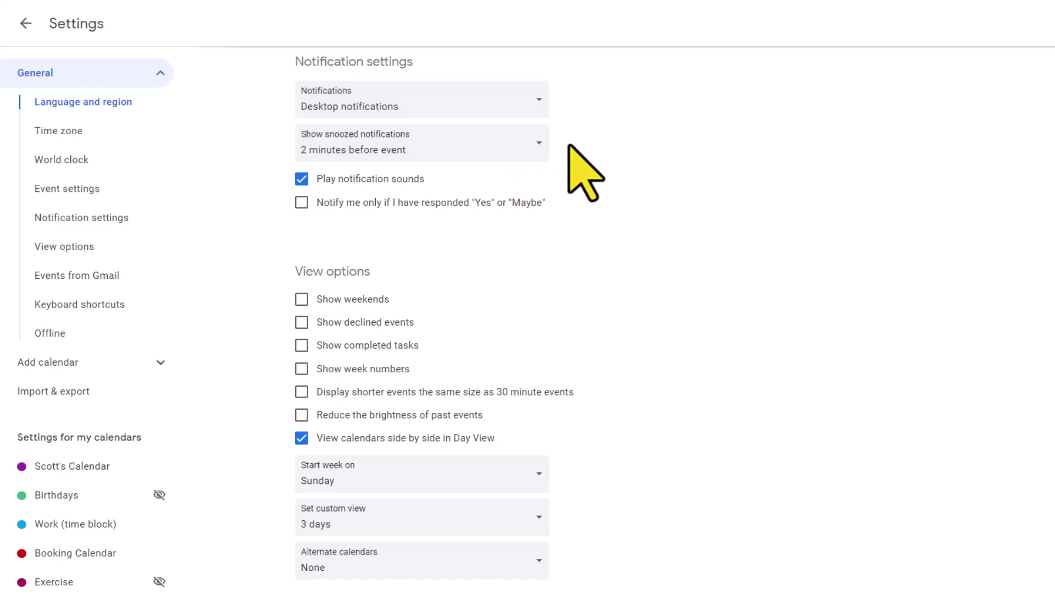
Review the snoozed notification timing choices, leaving it at 2 minutes before event
left_click(522, 146)
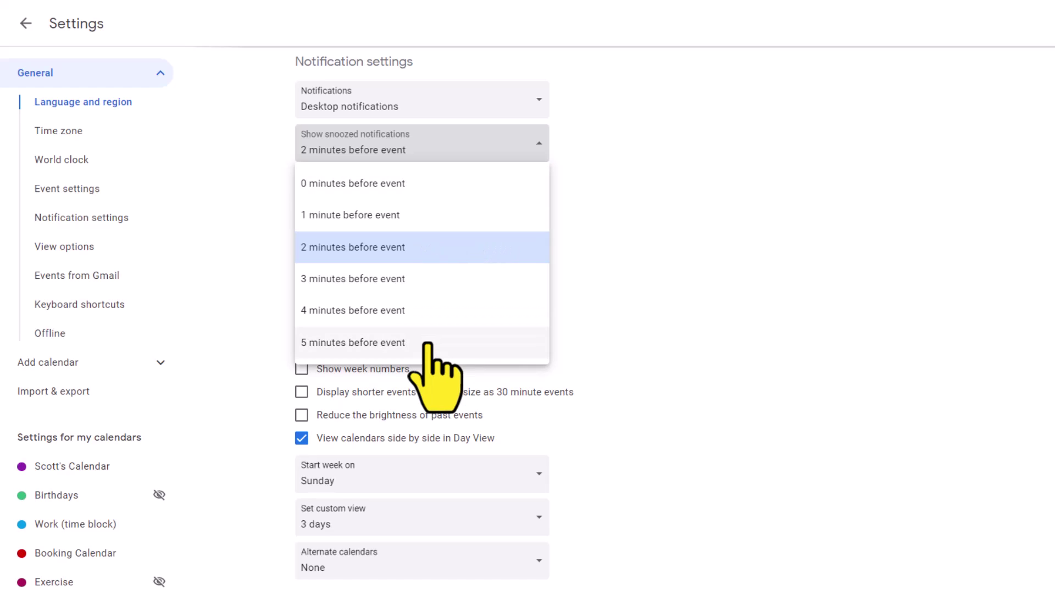
left_click(597, 179)
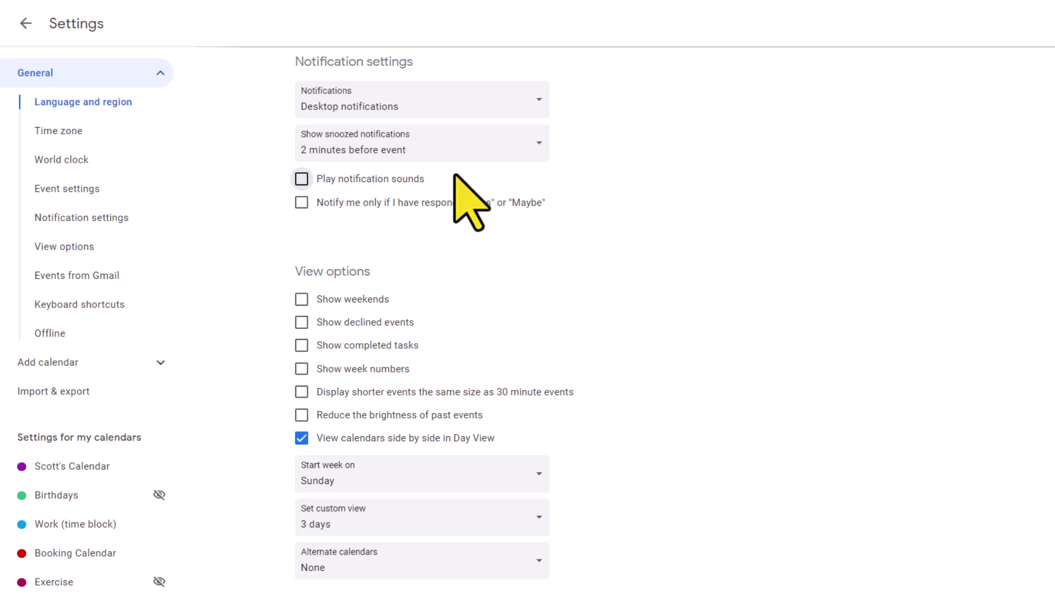
Set Notifications to Alerts, leaving 'Notify me only if I have responded Yes or Maybe' unchecked
left_click(460, 105)
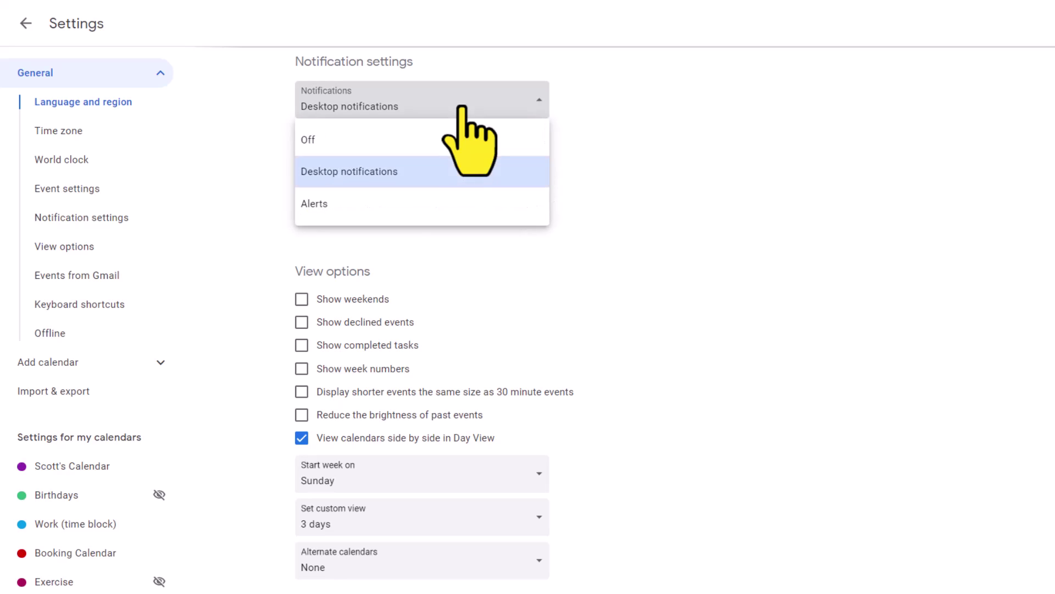
left_click(401, 207)
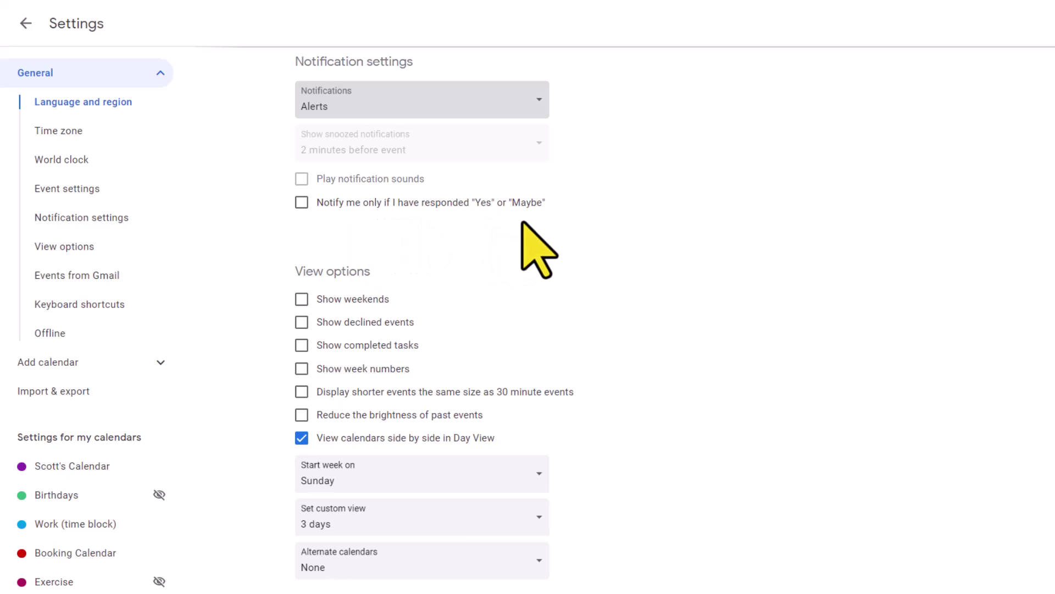
left_click(301, 203)
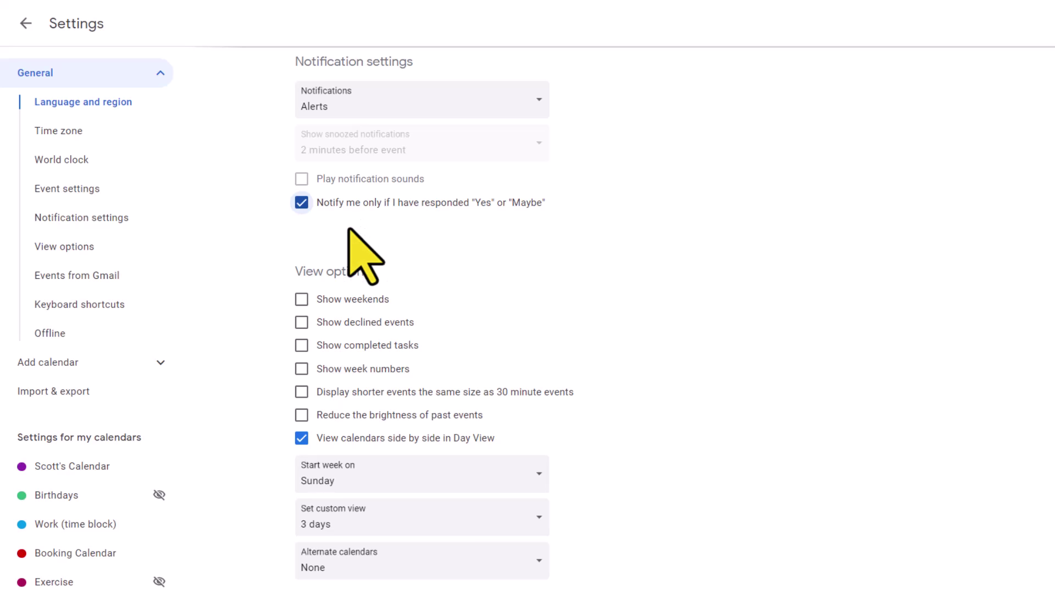
left_click(292, 203)
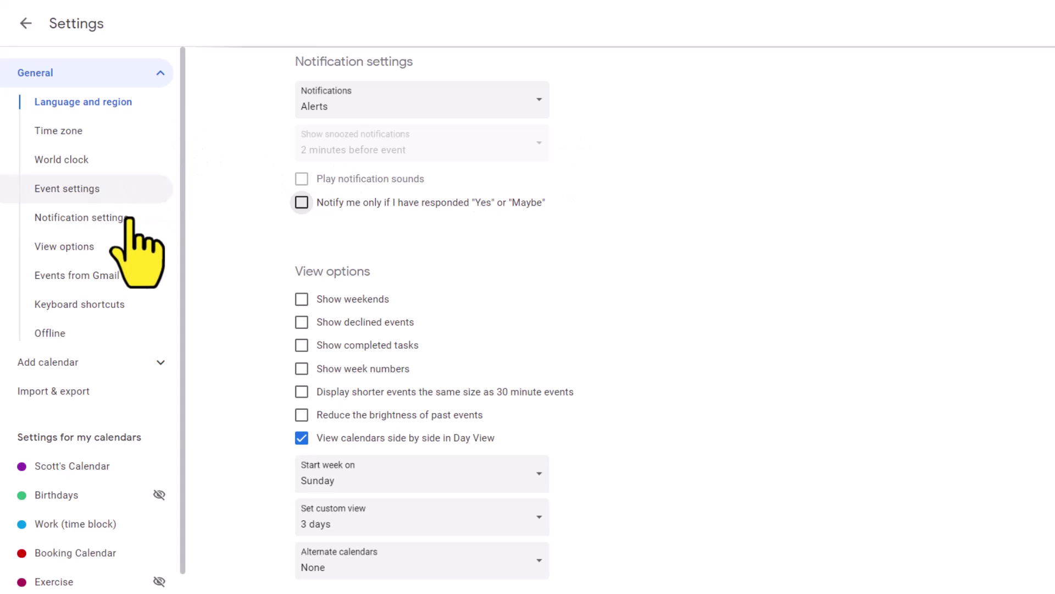
scroll(132, 264, "down", 3)
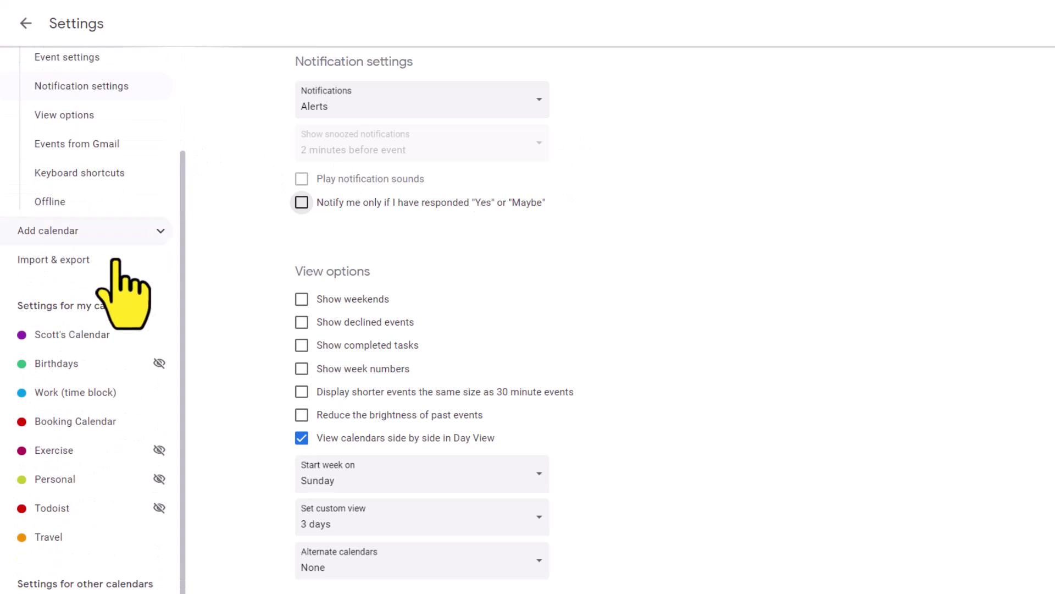
left_click(75, 336)
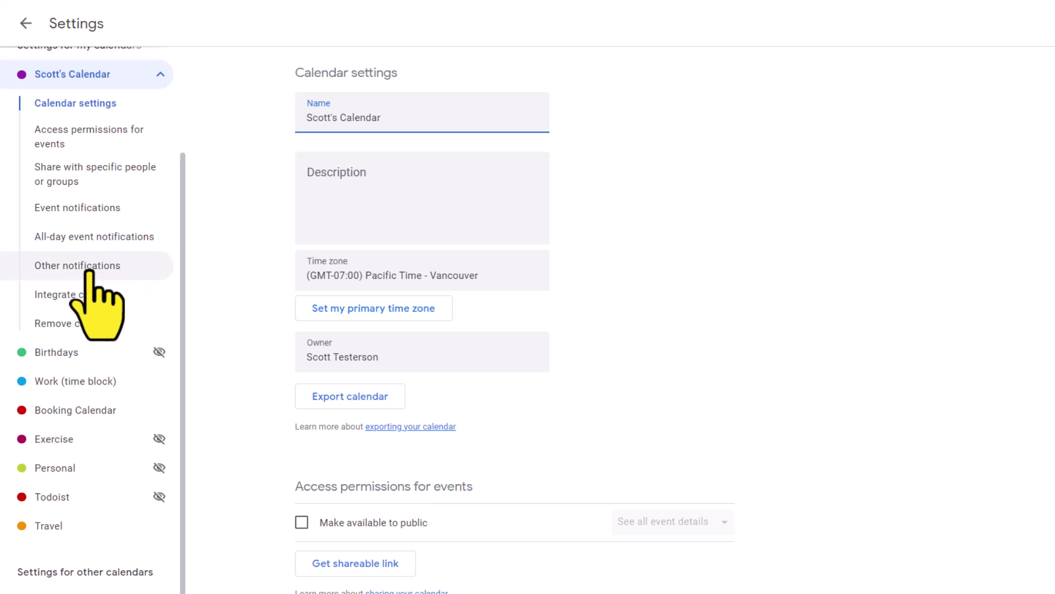
left_click(72, 210)
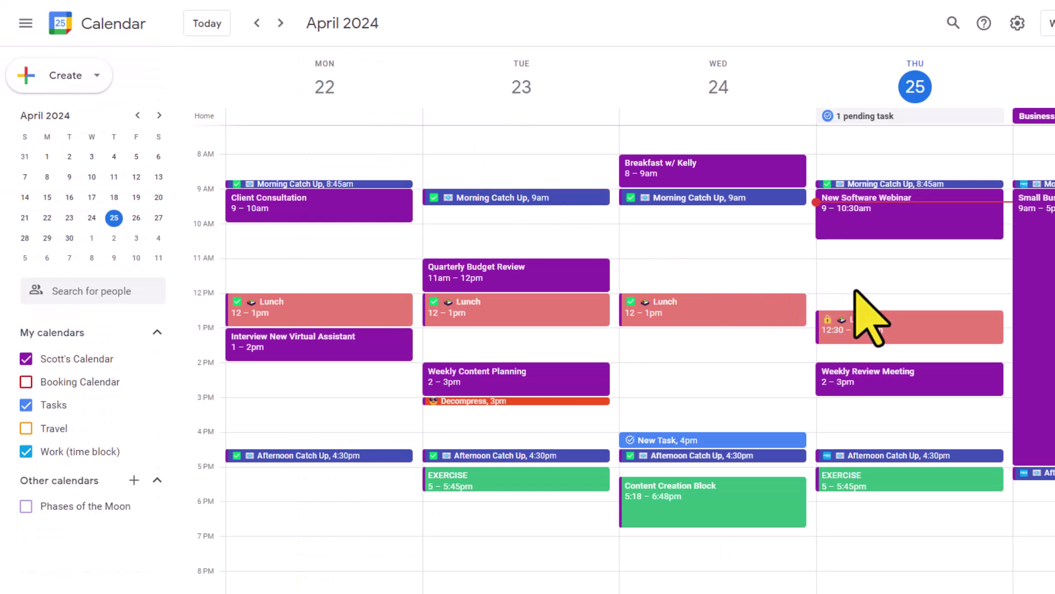
Start a new Thursday 11am event in the full editor, then close it without saving
left_click(867, 265)
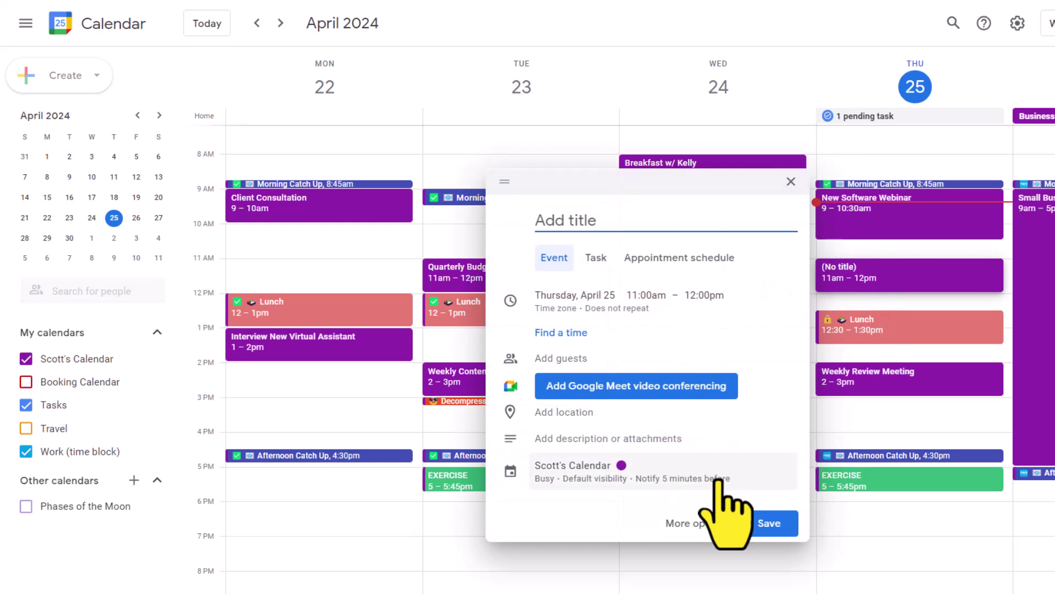
left_click(694, 522)
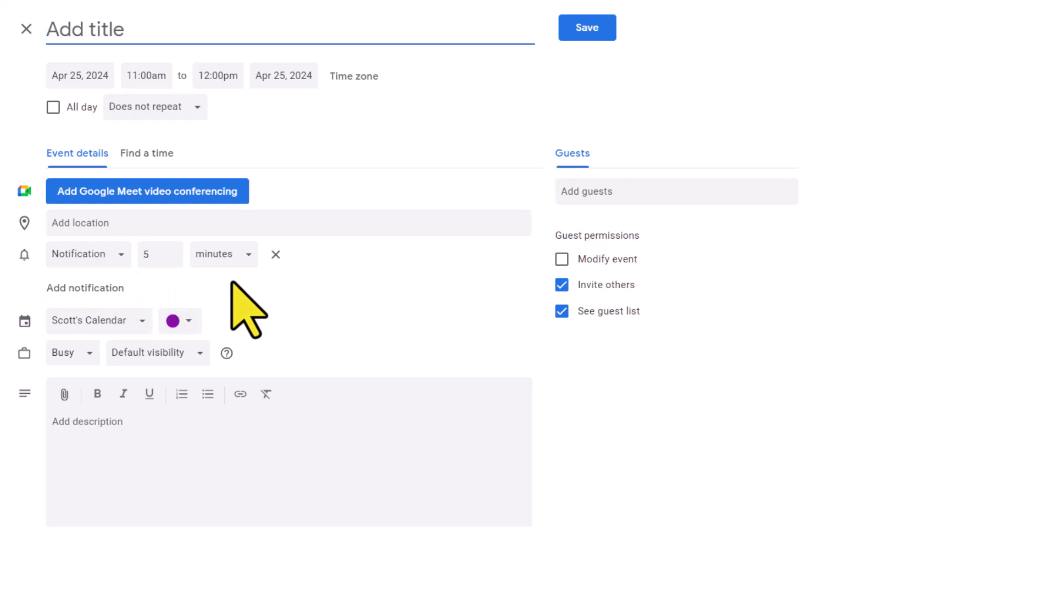
left_click(27, 29)
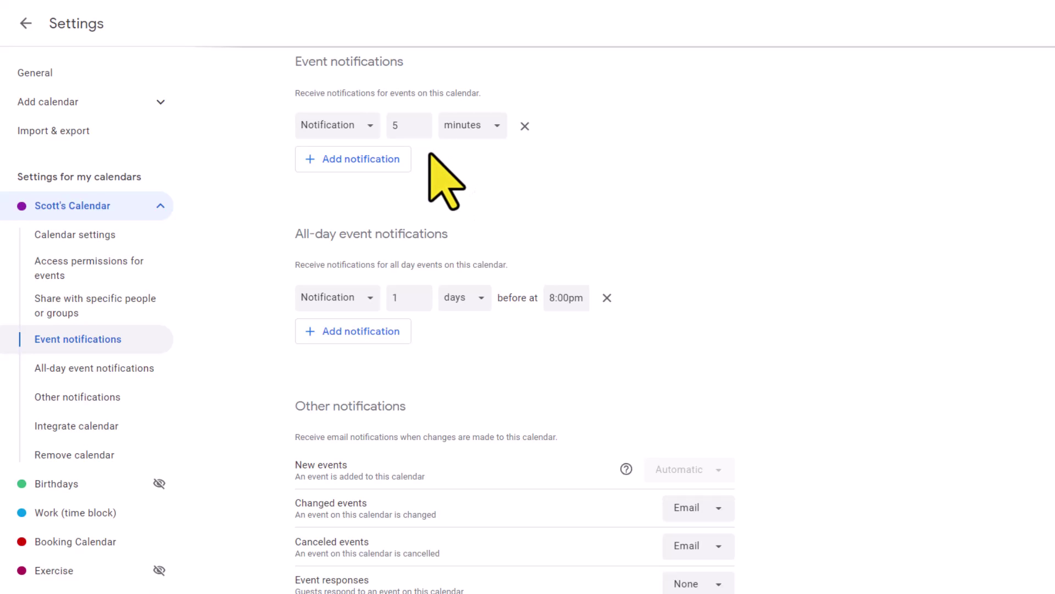
left_click(374, 127)
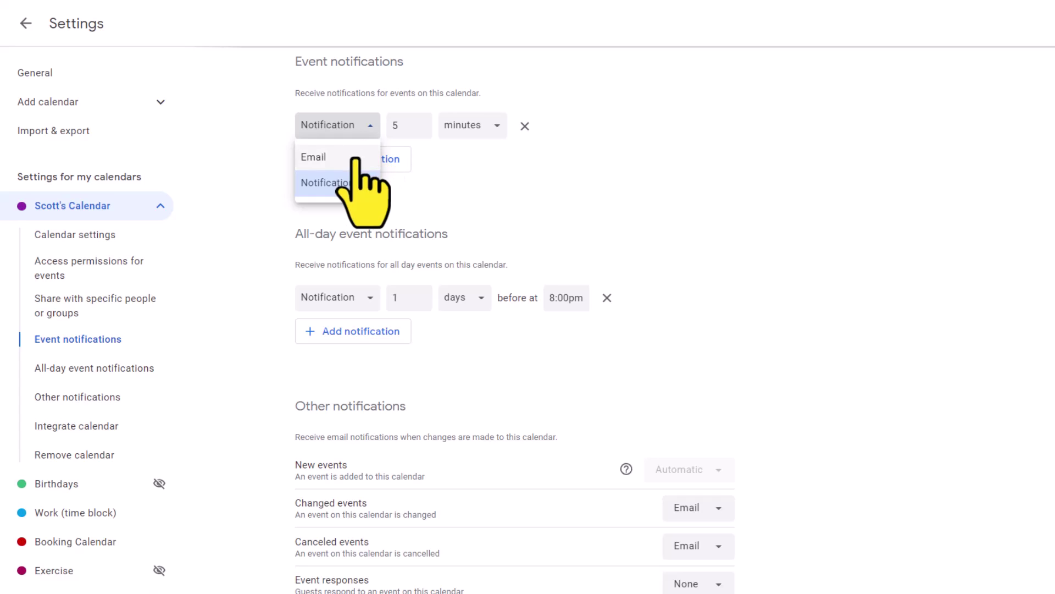
left_click(478, 165)
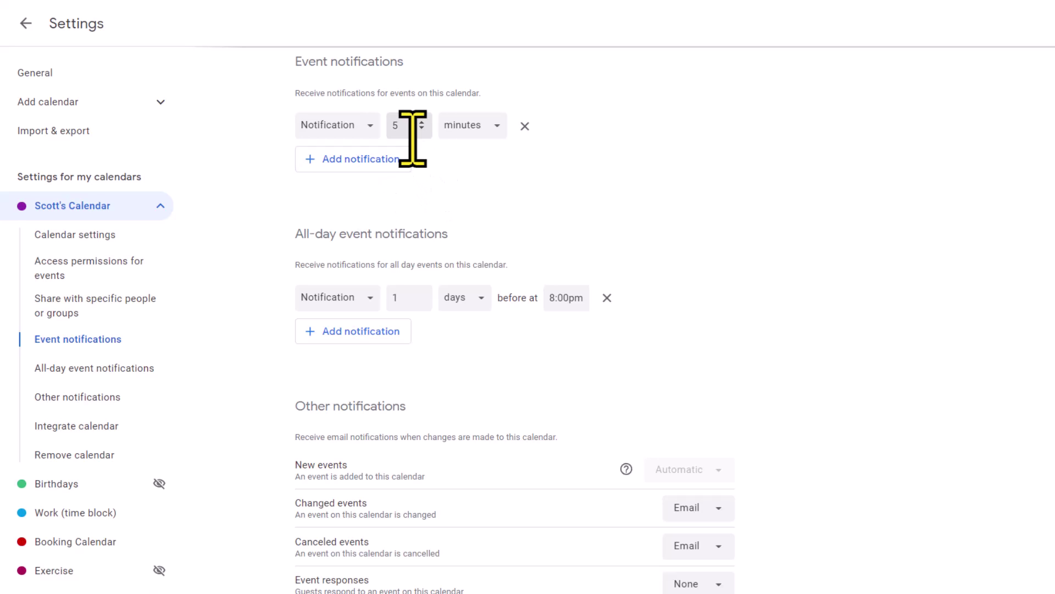
left_click(337, 162)
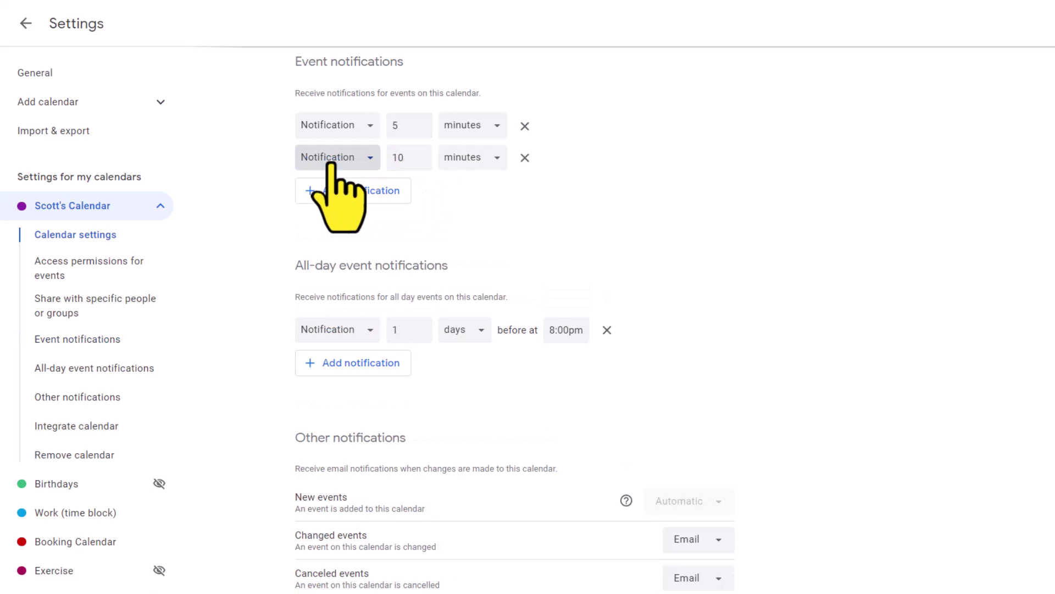
left_click(342, 160)
left_click(322, 189)
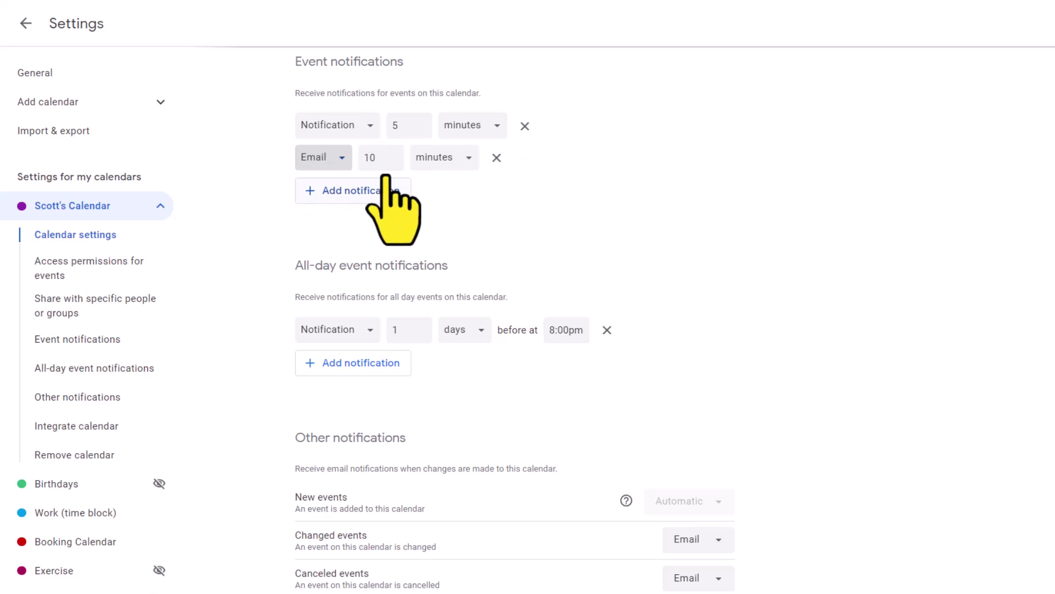
double_click(366, 159)
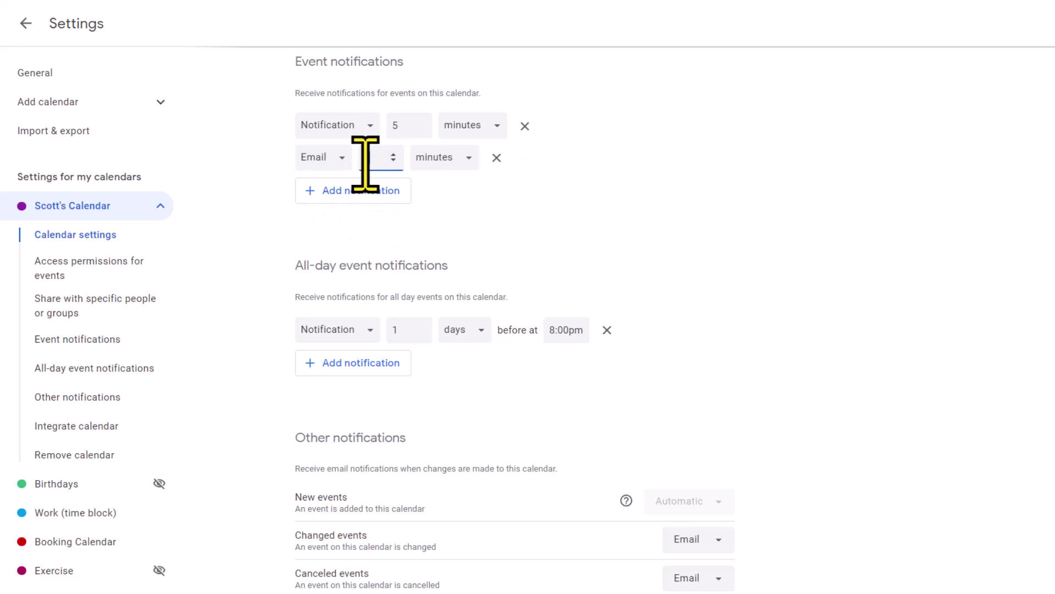
type("30")
left_click(483, 236)
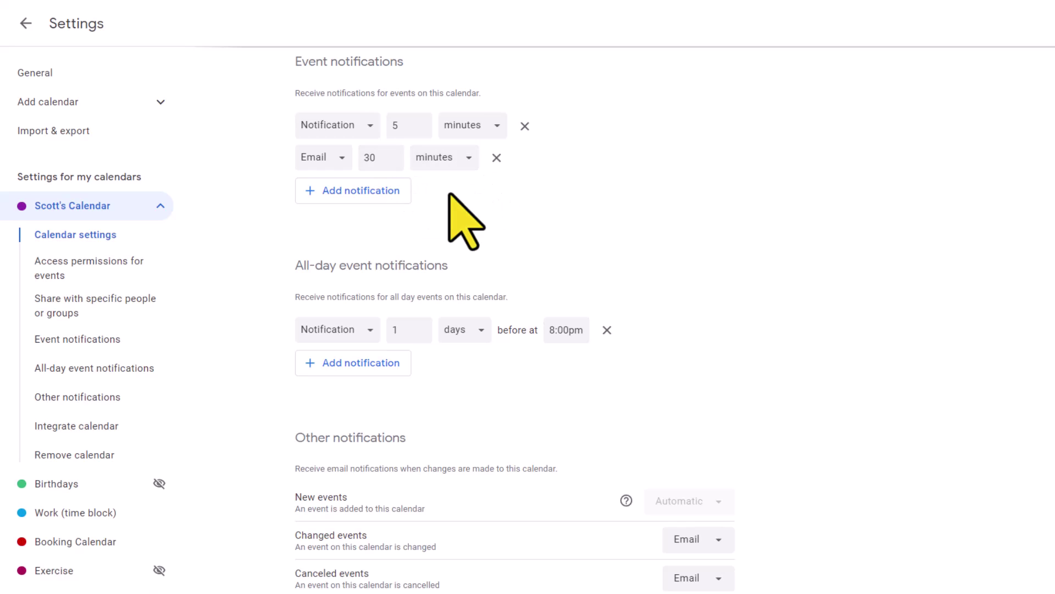
left_click(472, 159)
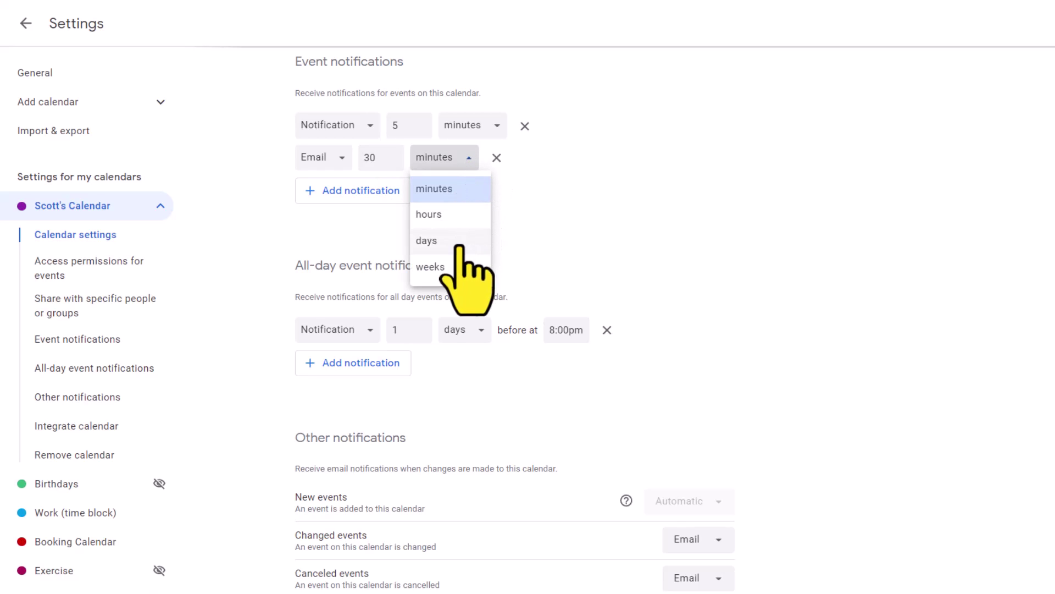
left_click(572, 229)
left_click(364, 193)
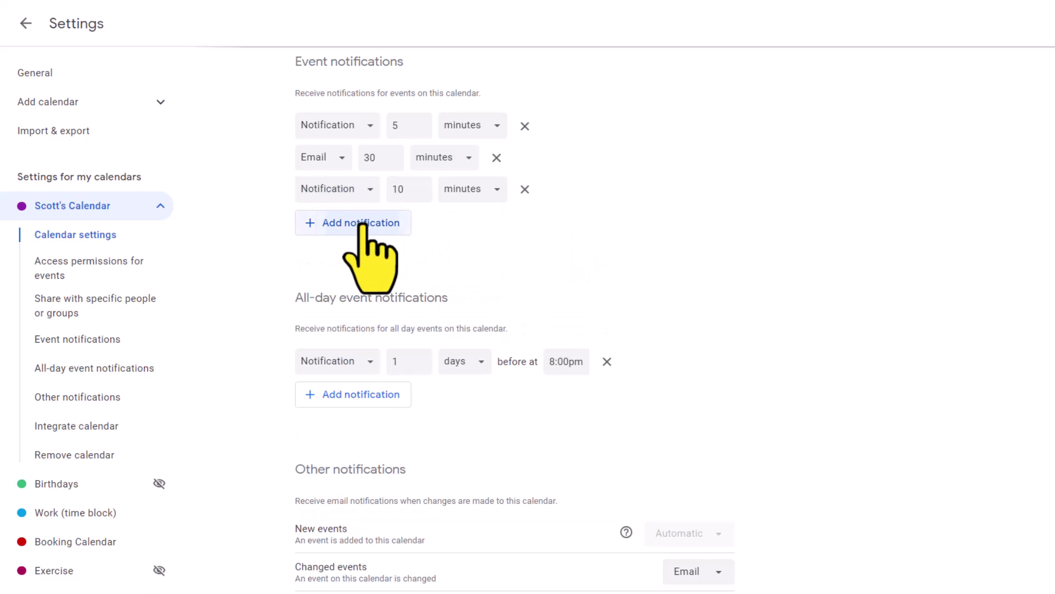
left_click(363, 223)
left_click(361, 252)
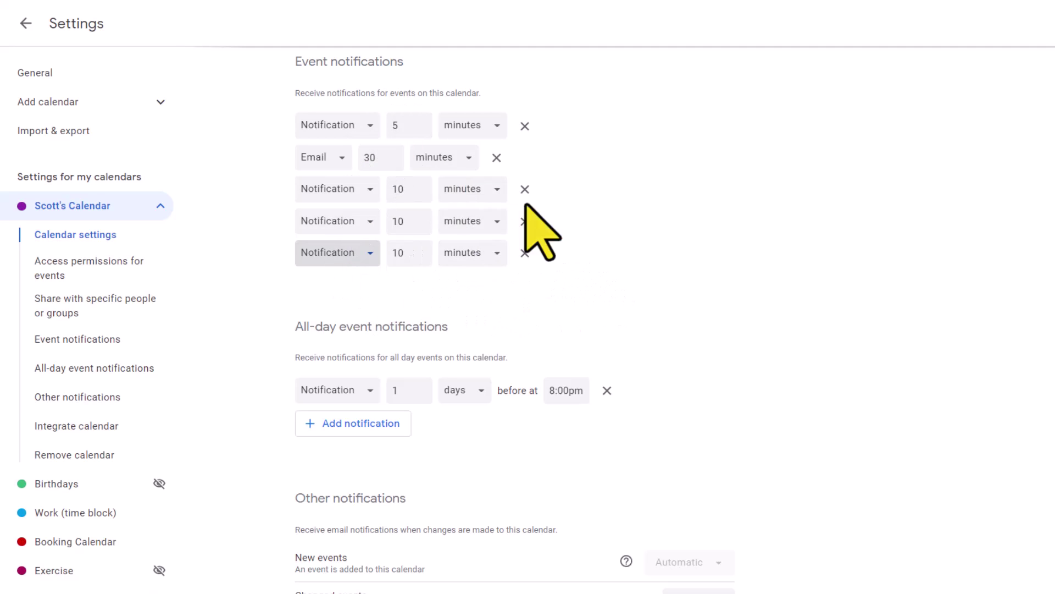
left_click(525, 253)
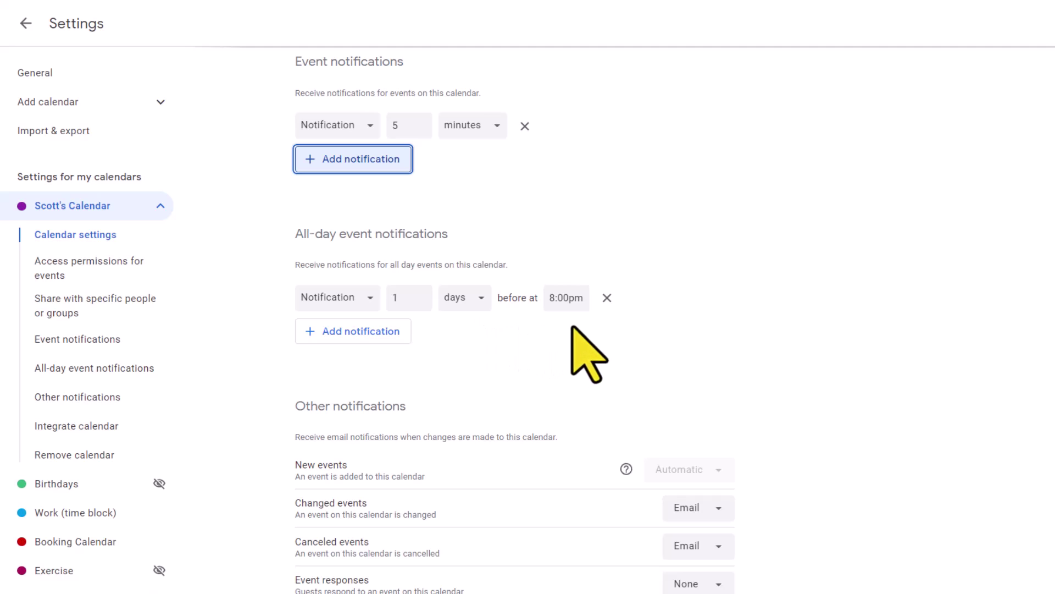
Change the all-day event notification to 1 day before at 5:00pm, keeping only one notification
left_click(561, 301)
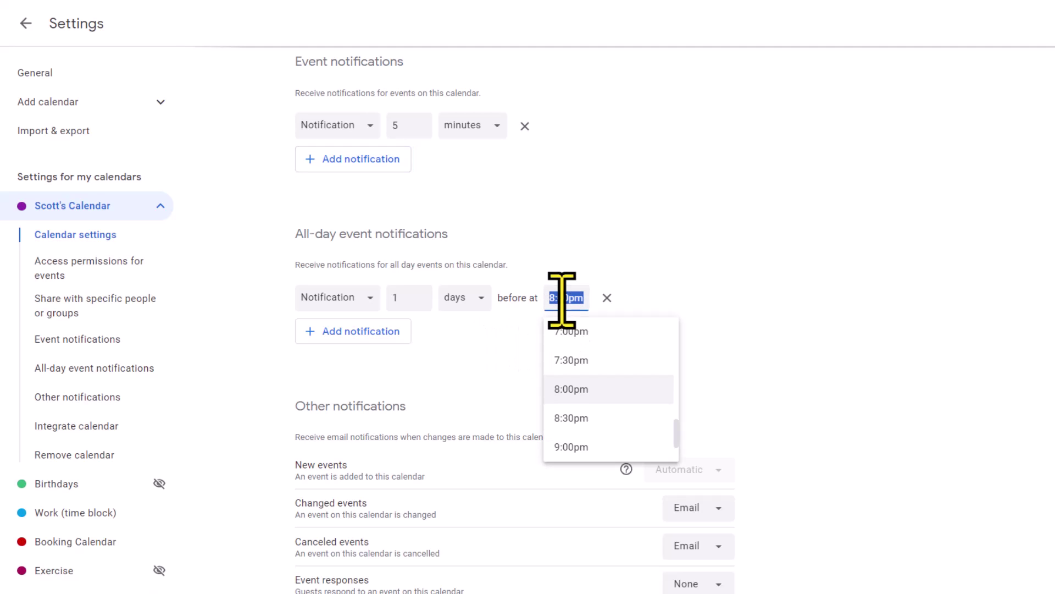
scroll(673, 420, "up", 3)
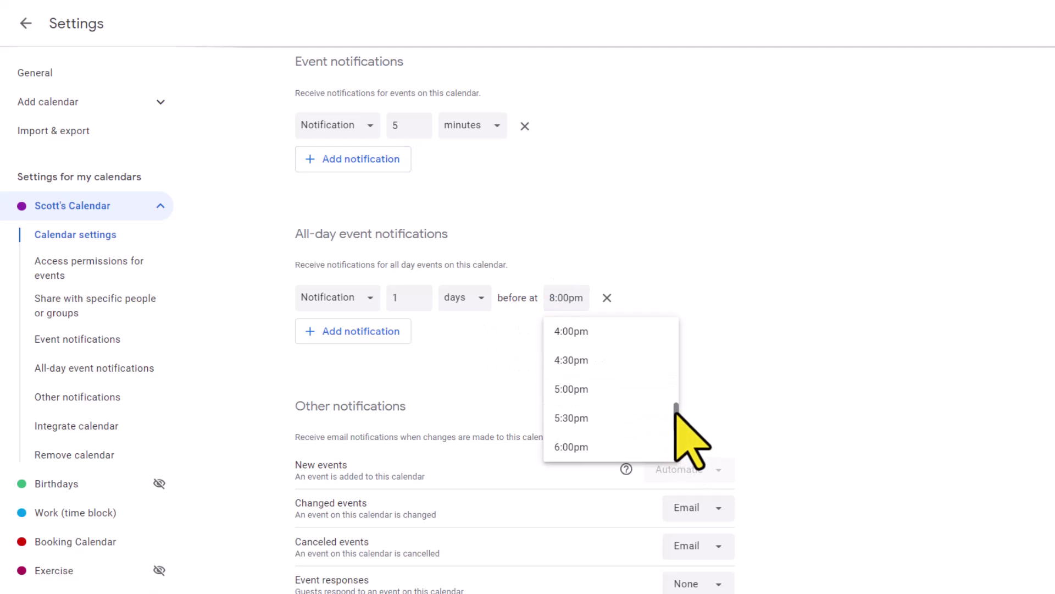
left_click(594, 388)
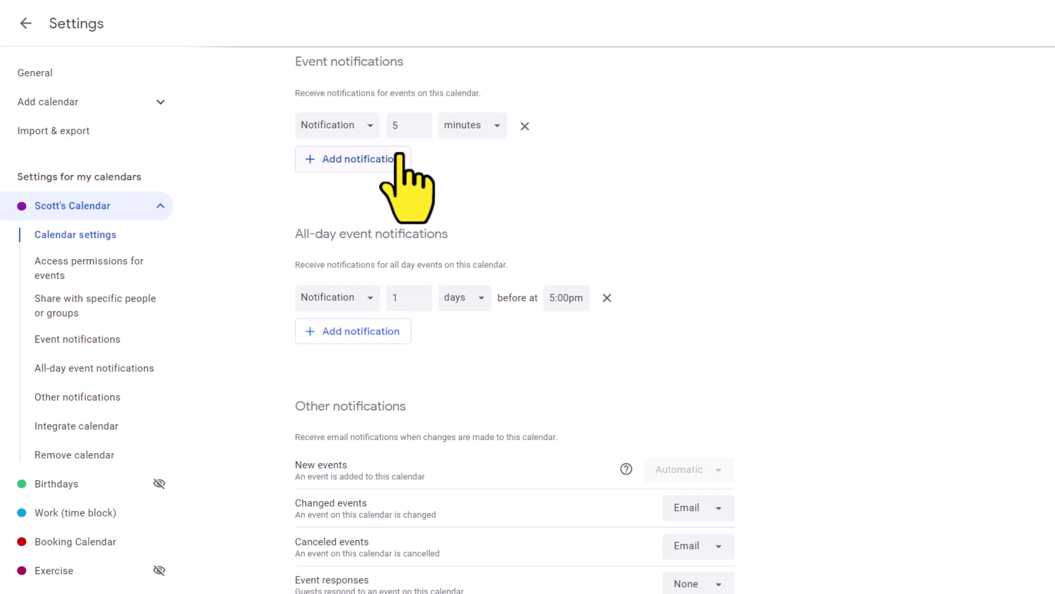
left_click(367, 300)
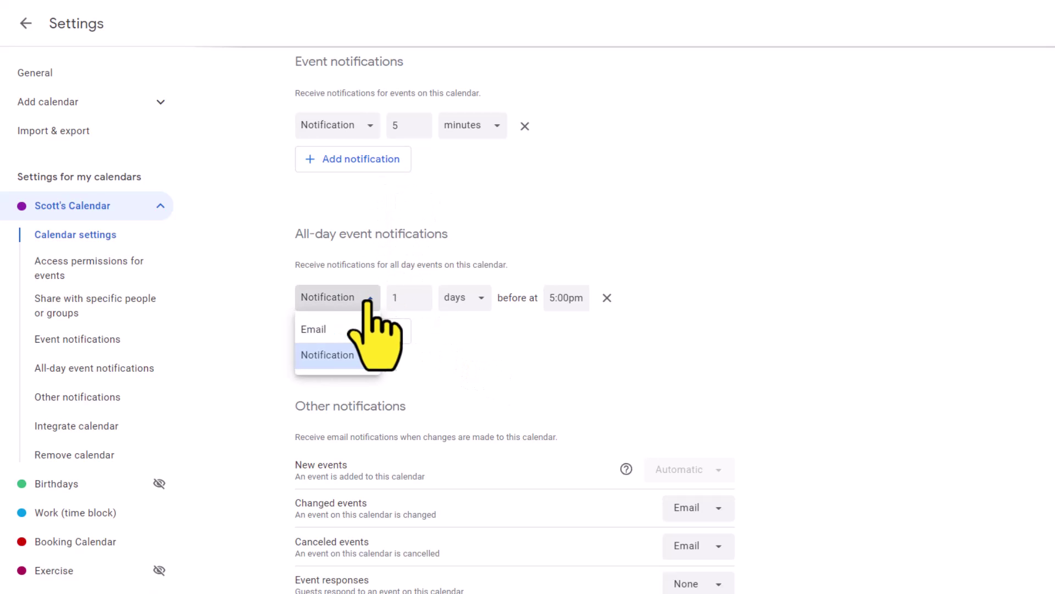
left_click(367, 354)
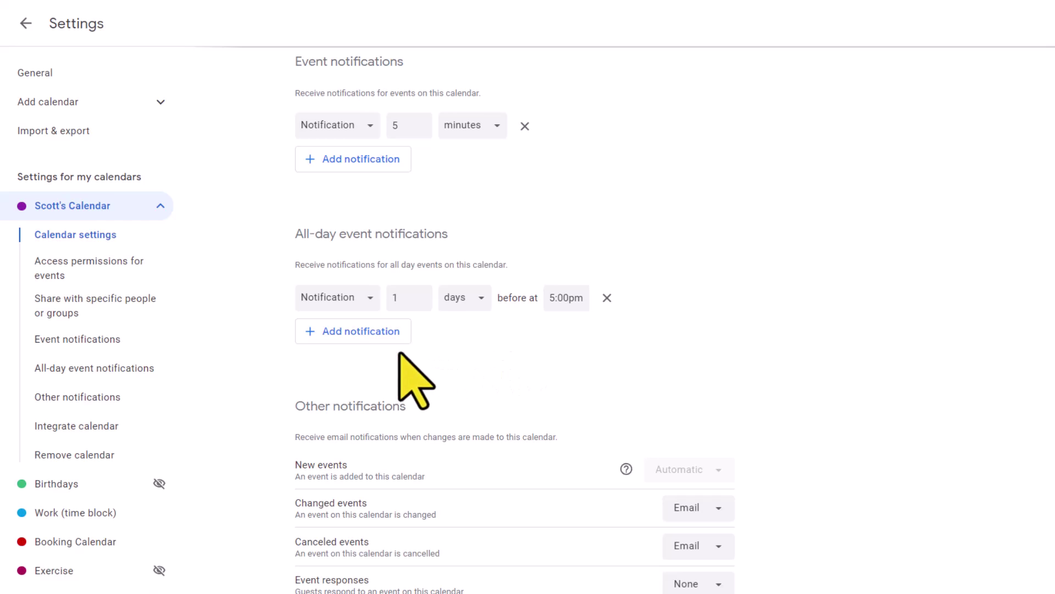
left_click(352, 333)
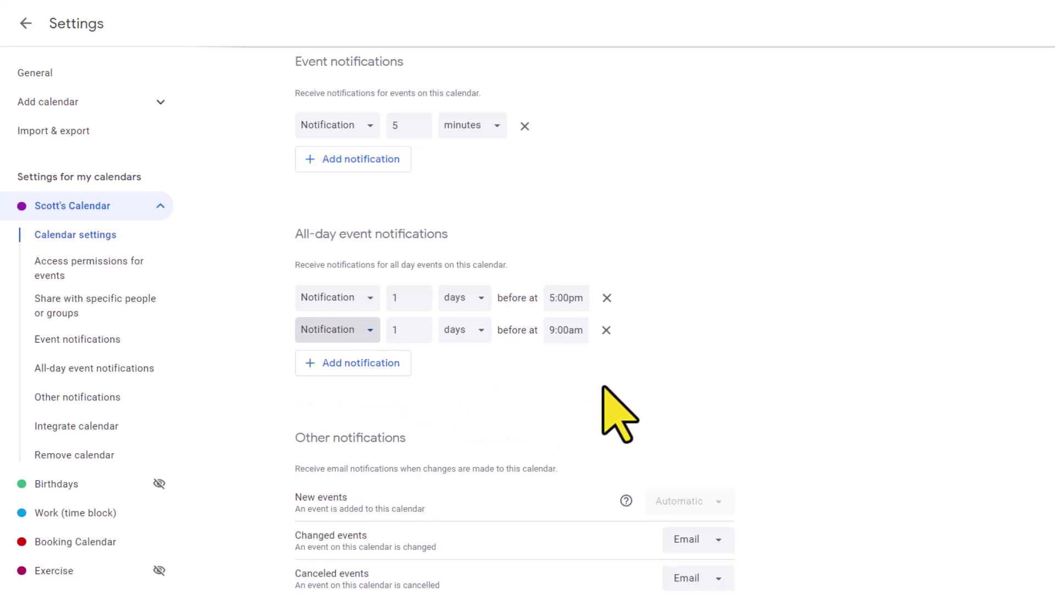
left_click(607, 330)
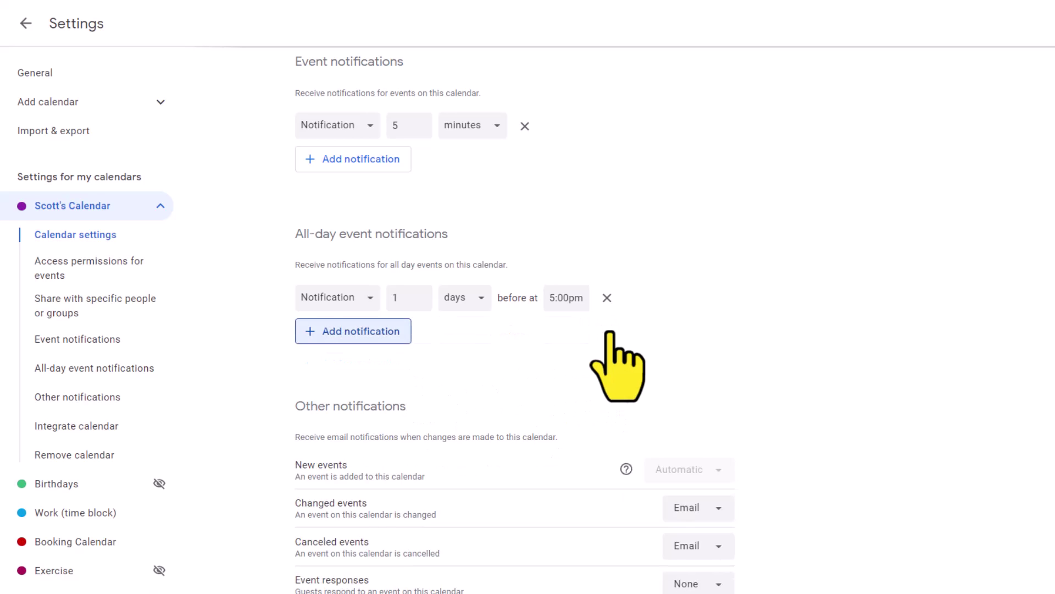
Scroll down to Other notifications and read the New events help about adding invitations
scroll(456, 214, "down", 2)
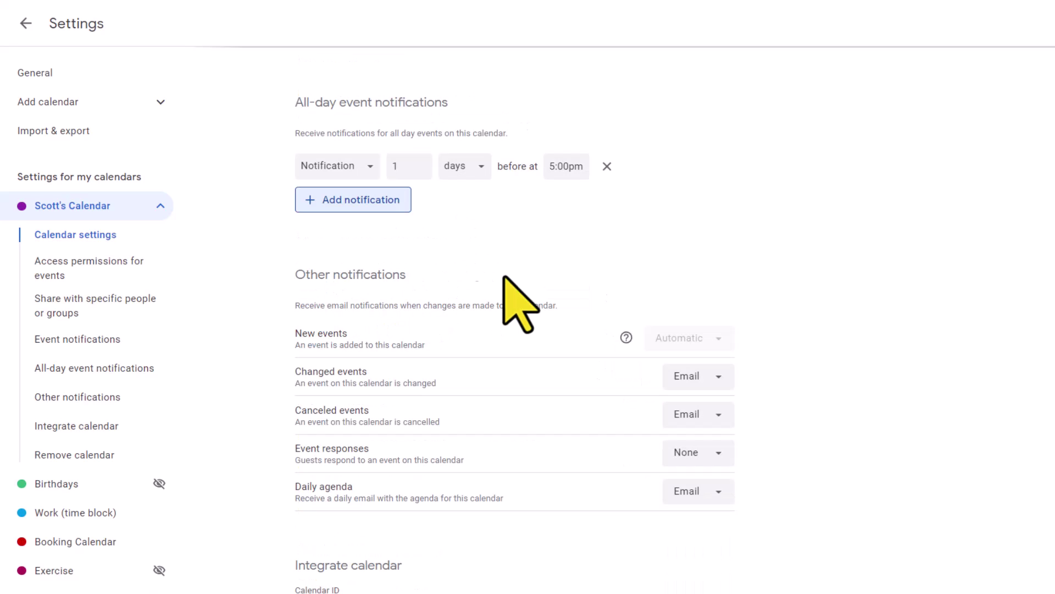
scroll(516, 258, "down", 1)
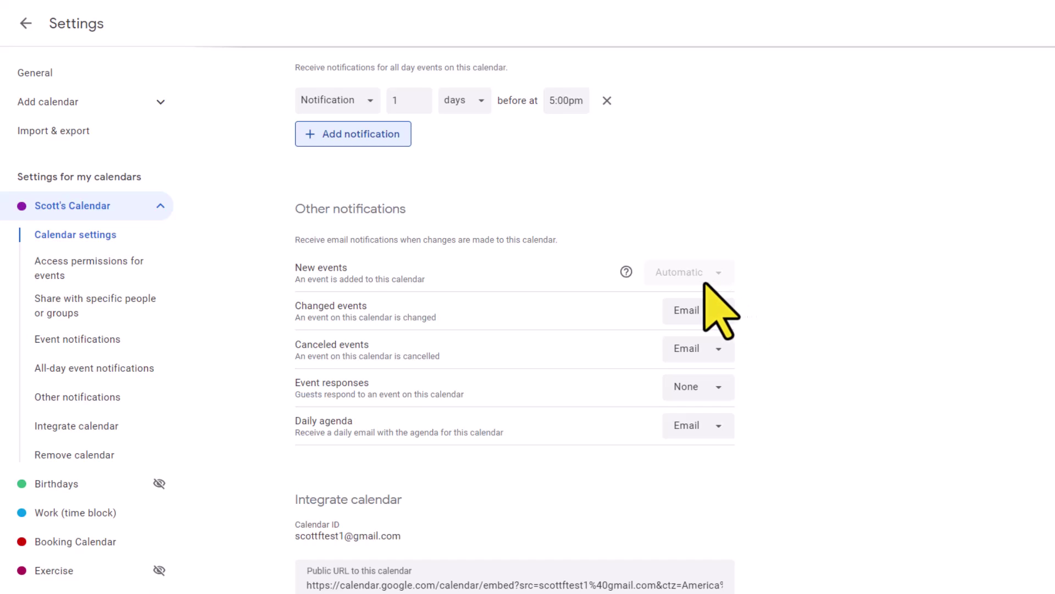
mouse_move(627, 273)
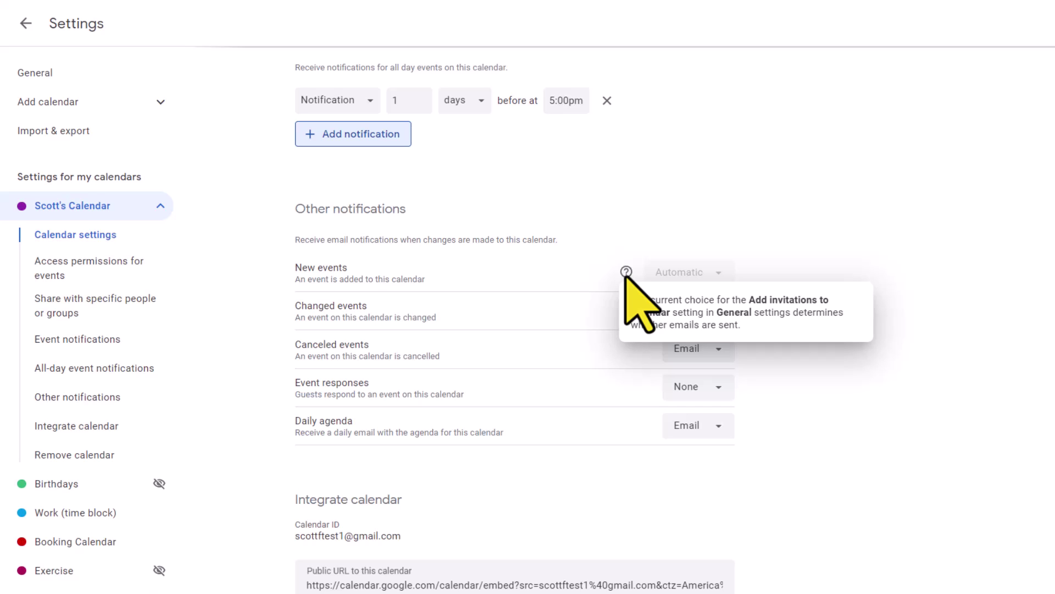
Check the General Add invitations options, keeping 'Only if the sender is known', then return to the calendar's settings
left_click(70, 76)
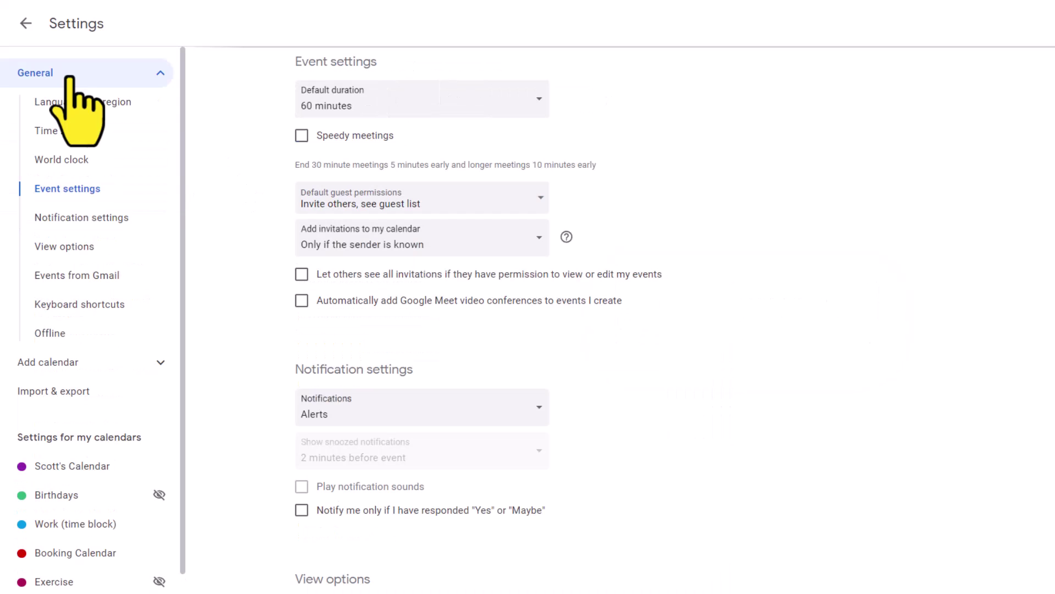
left_click(457, 245)
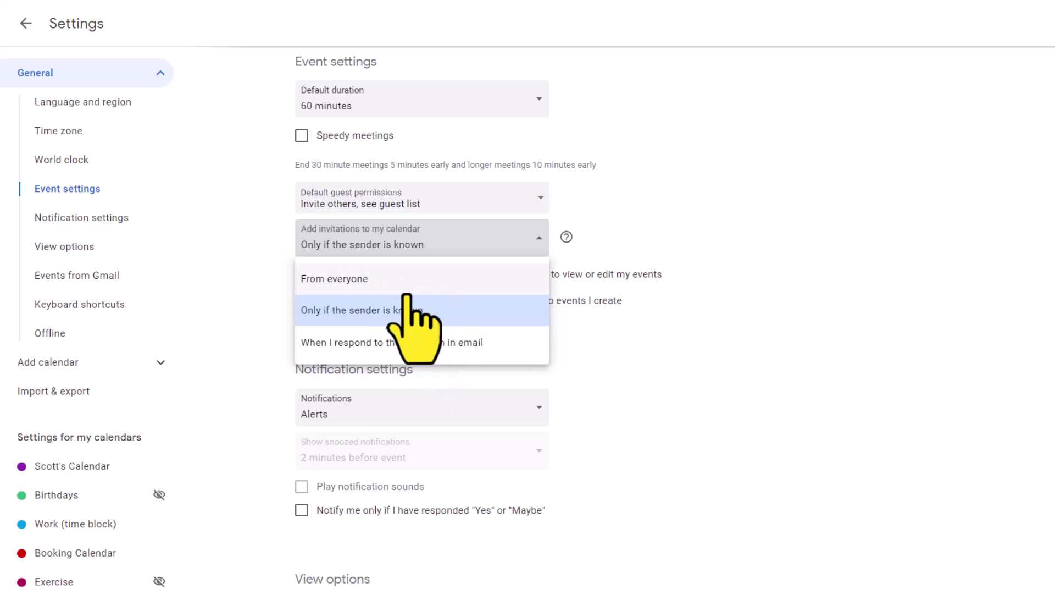
left_click(77, 466)
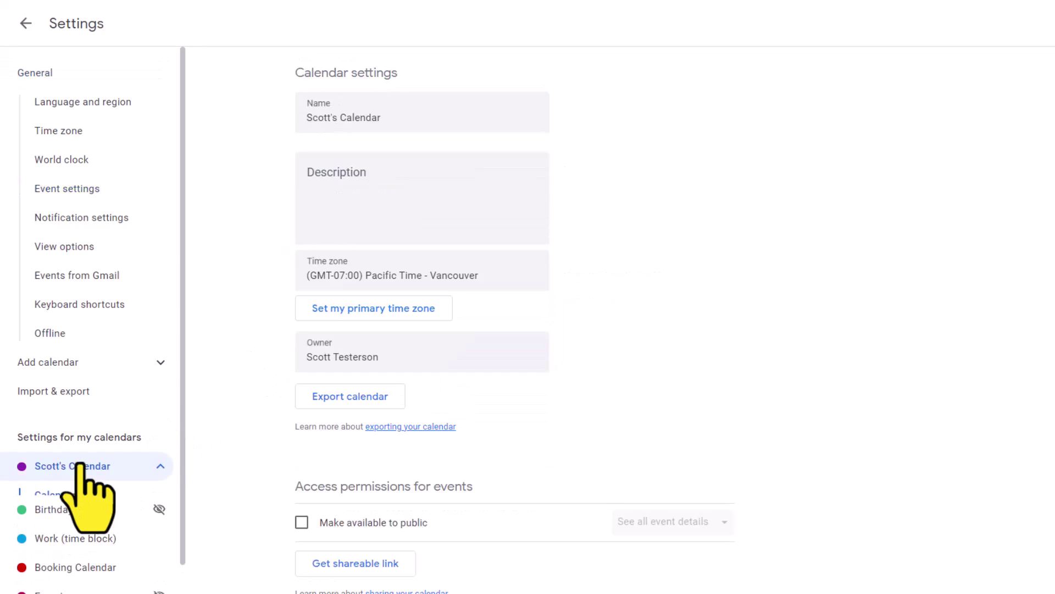
left_click(77, 397)
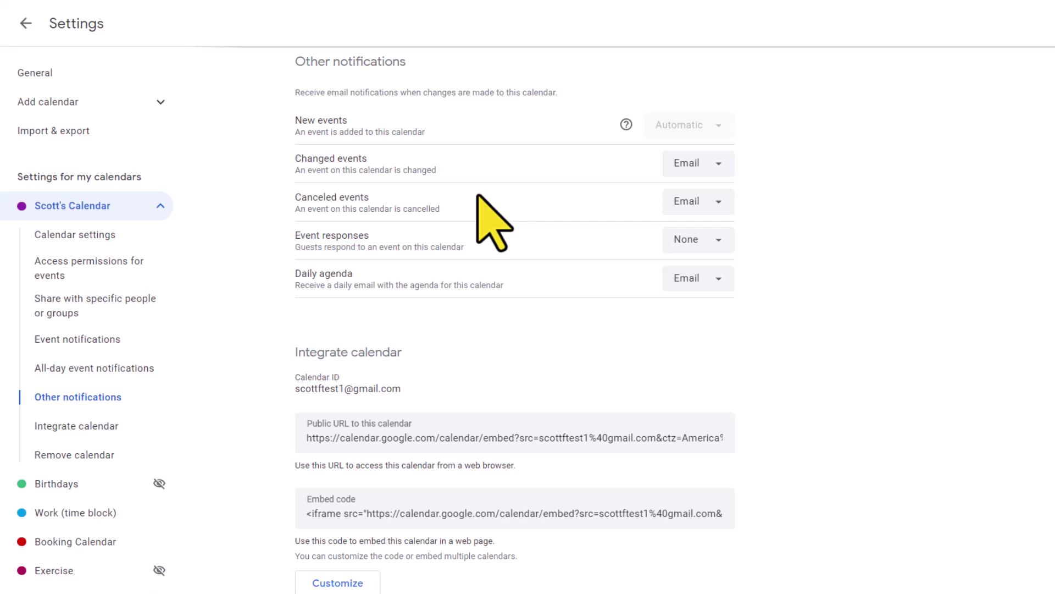
left_click(719, 169)
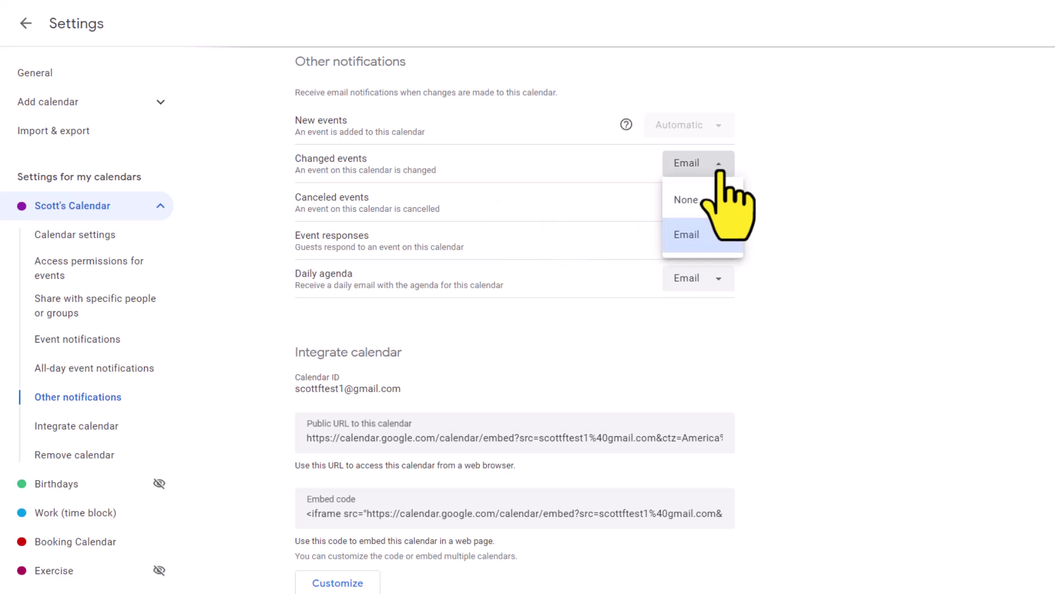
left_click(714, 235)
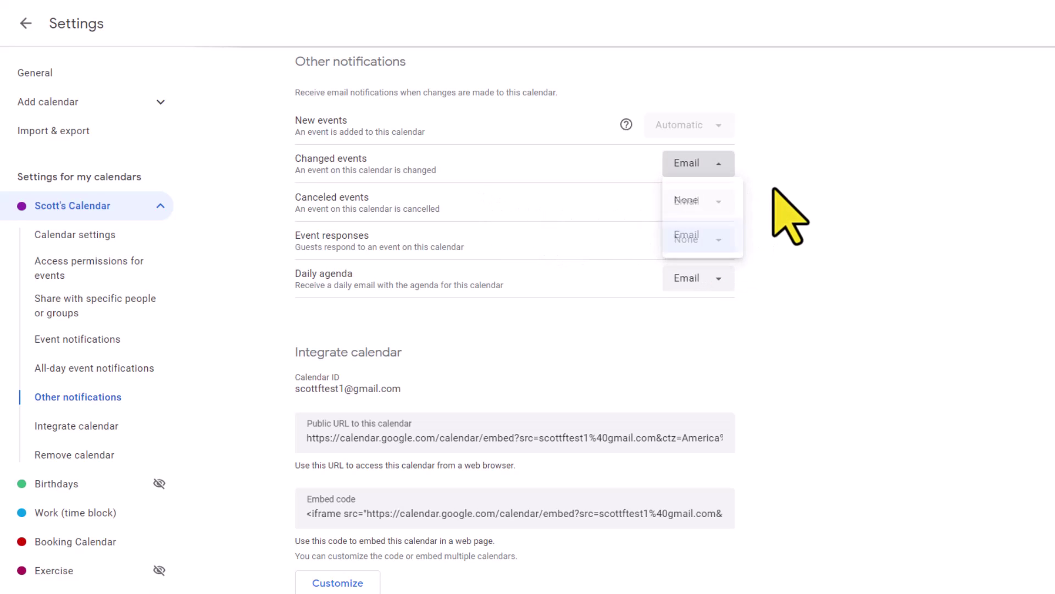
left_click(719, 165)
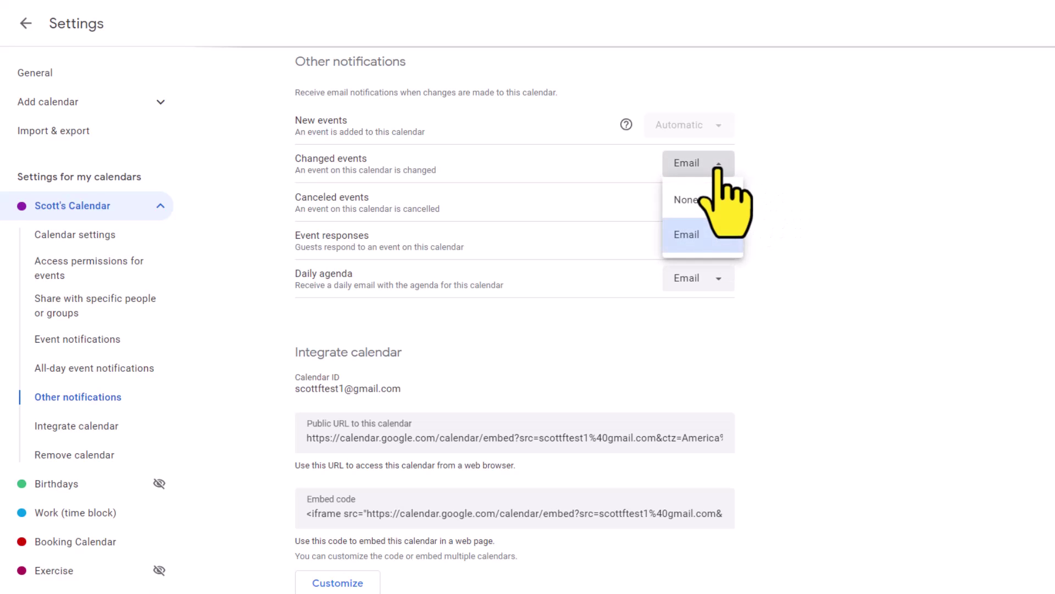
left_click(705, 235)
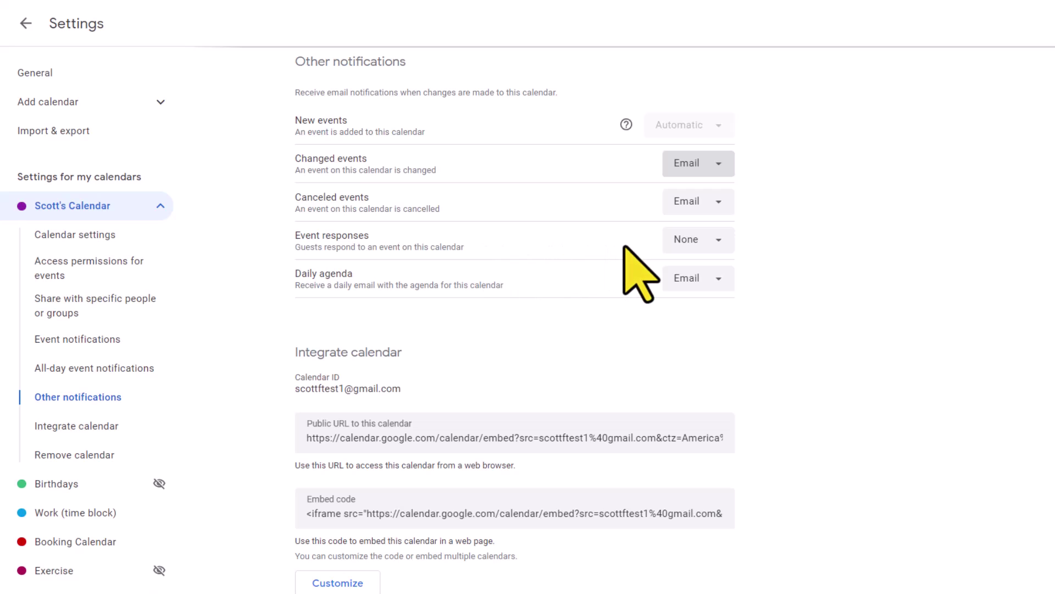
Review the Event responses notification options, leaving it set to None
left_click(718, 245)
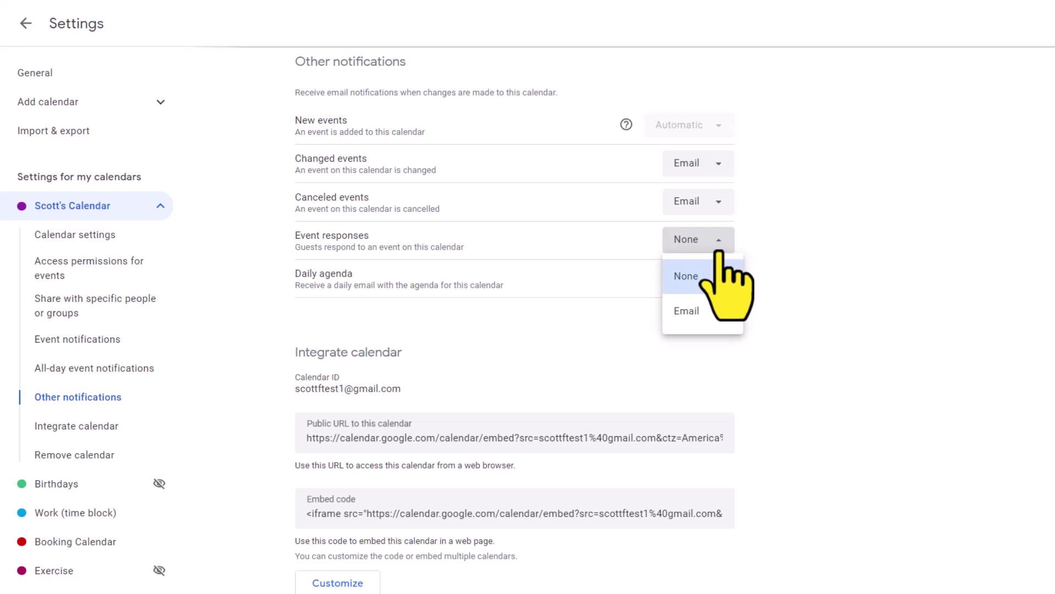
left_click(768, 224)
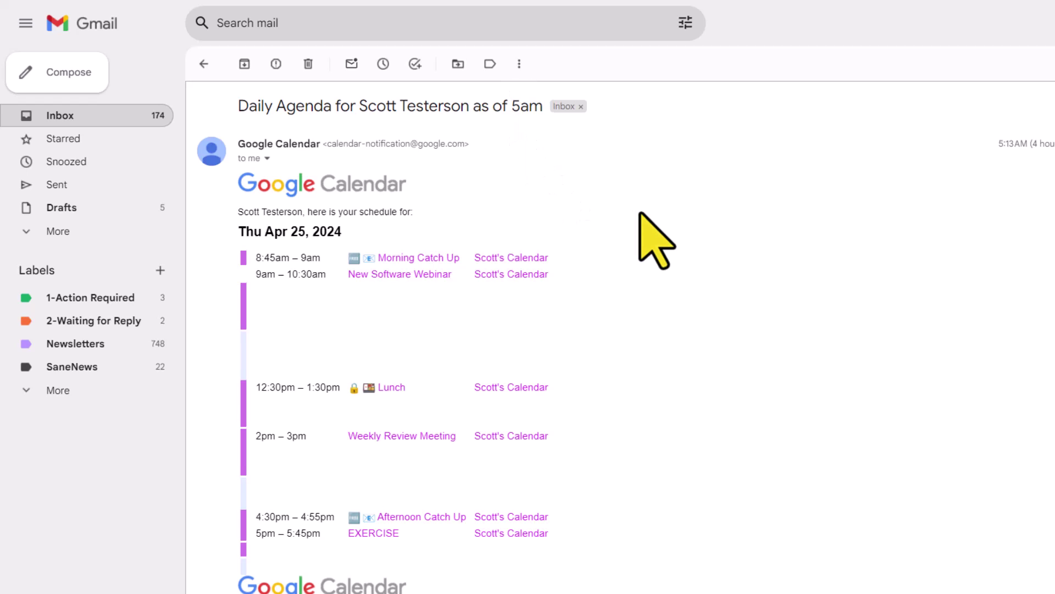
Scroll to the agenda email's footer and follow the Weekly Review Meeting link into Calendar
scroll(655, 242, "down", 1)
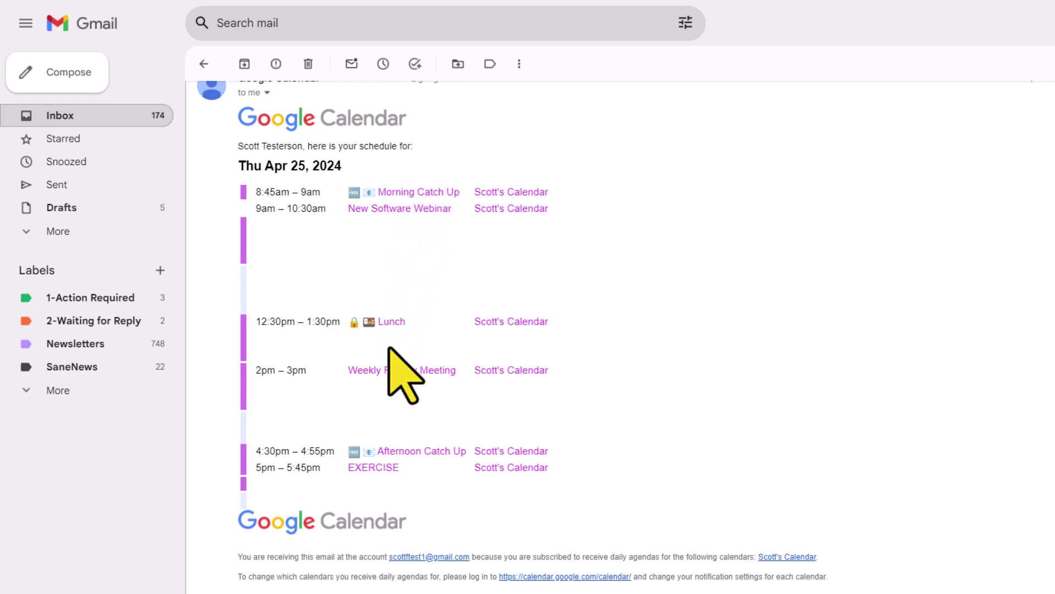
left_click(392, 373)
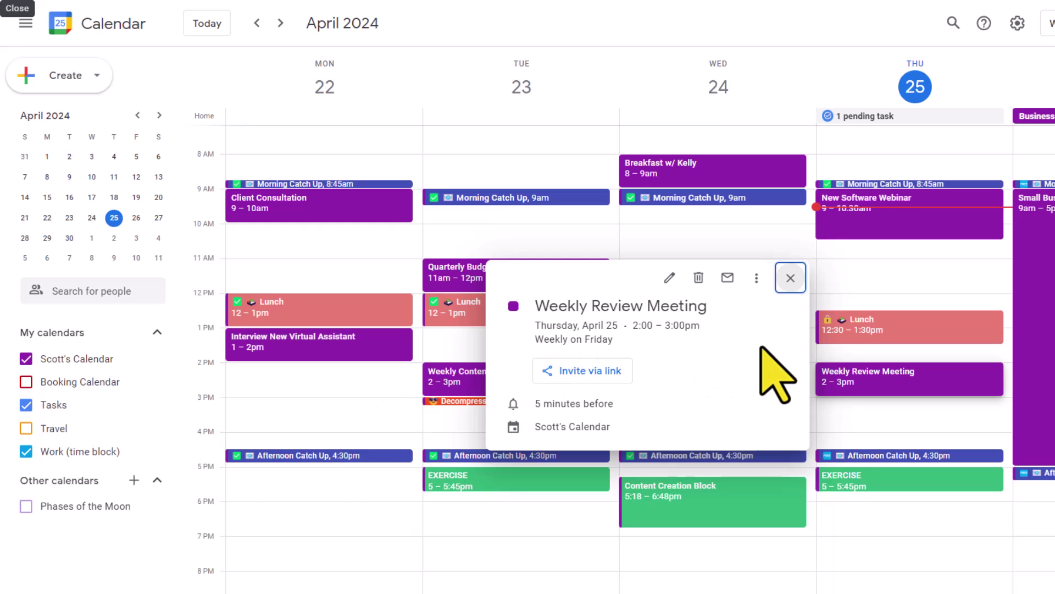
Close the Weekly Review Meeting (Thursday April 25, 2:00–3:00pm) details popup
left_click(790, 279)
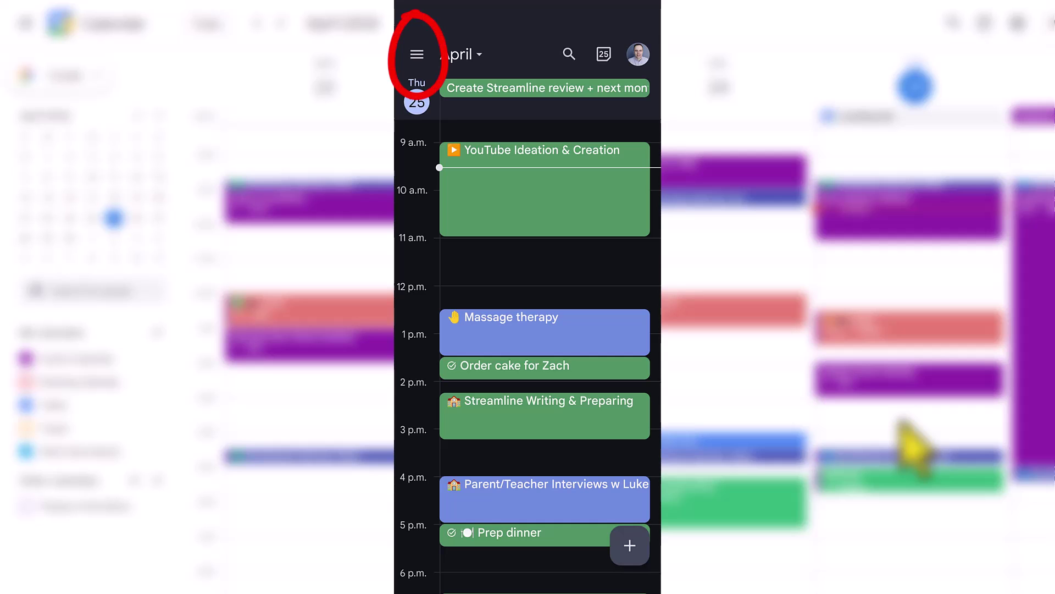
Go from the mobile app's navigation drawer into Settings, then General
left_click(416, 53)
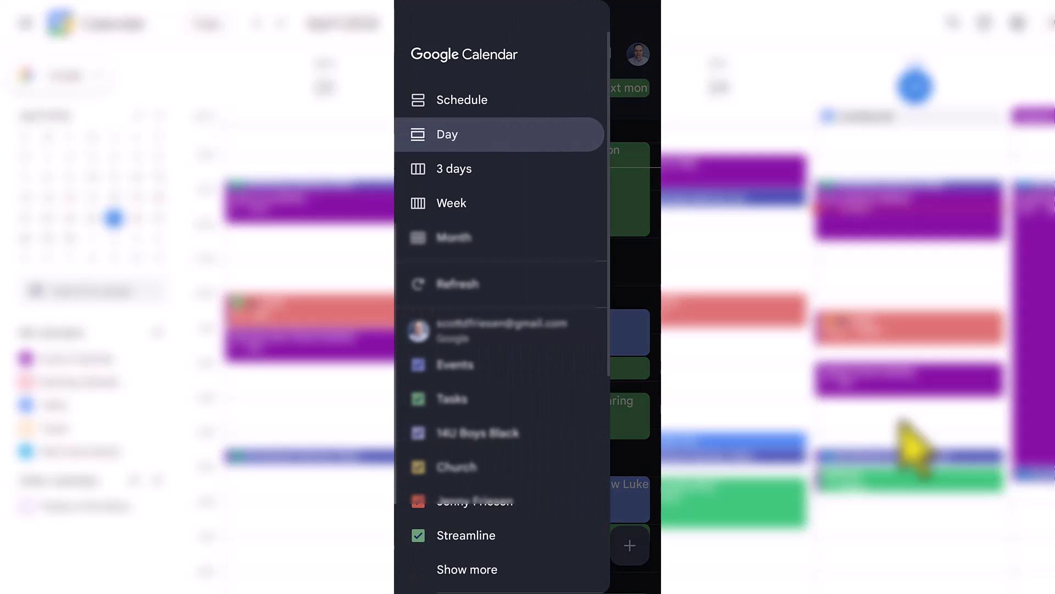
scroll(501, 308, "down", 5)
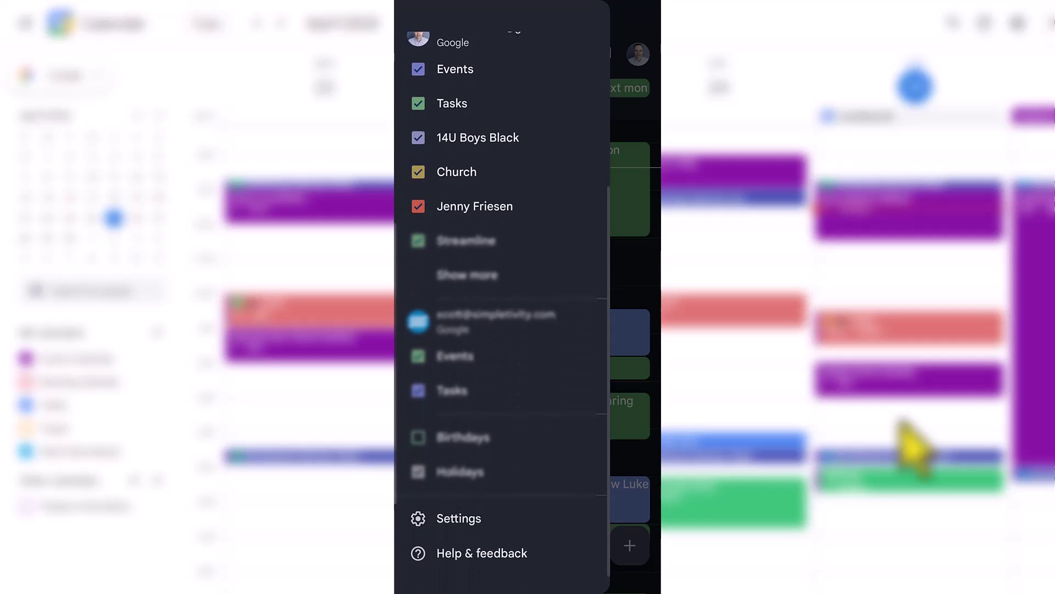
left_click(459, 519)
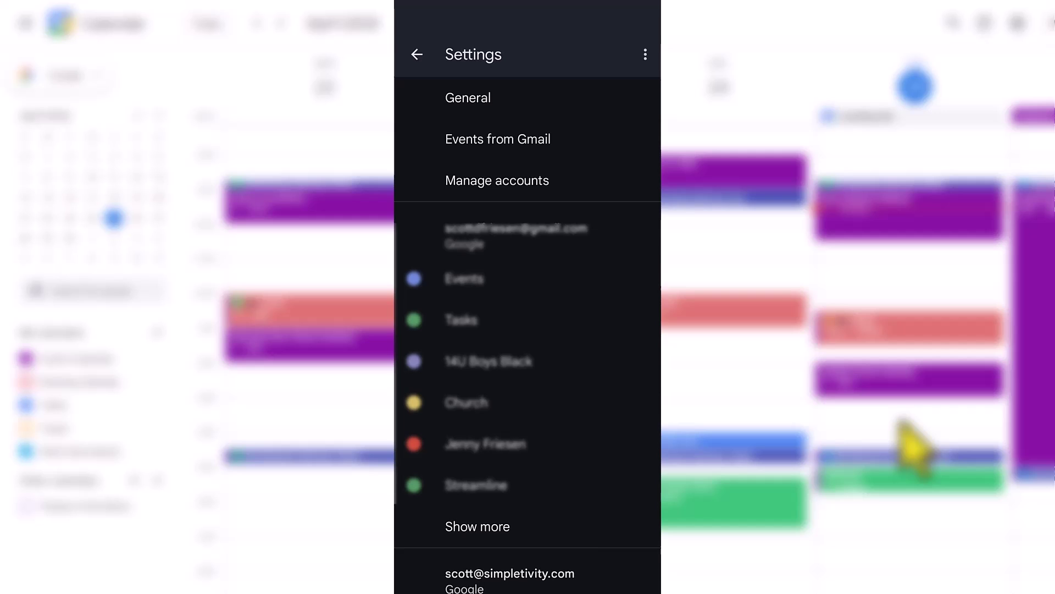
left_click(468, 98)
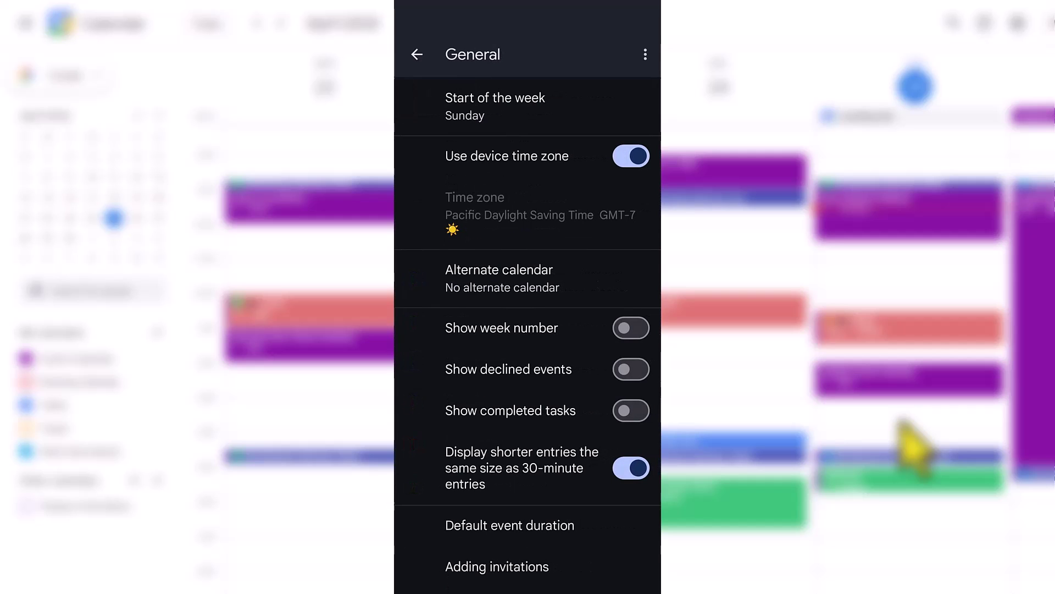
scroll(528, 330, "down", 3)
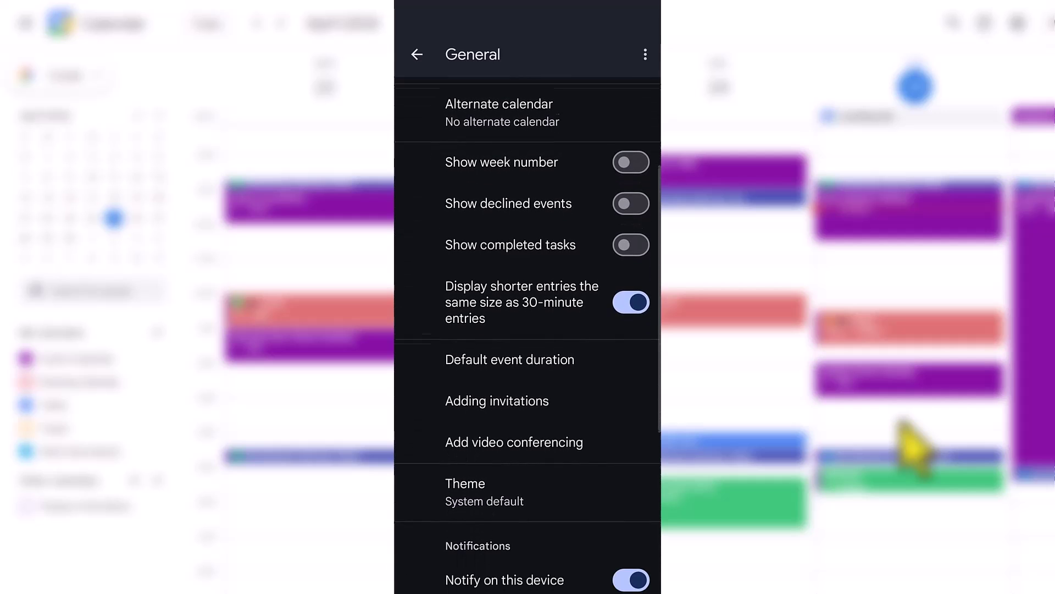
Scroll down the mobile General settings to the Notifications section with Notify on this device on
scroll(527, 329, "down", 5)
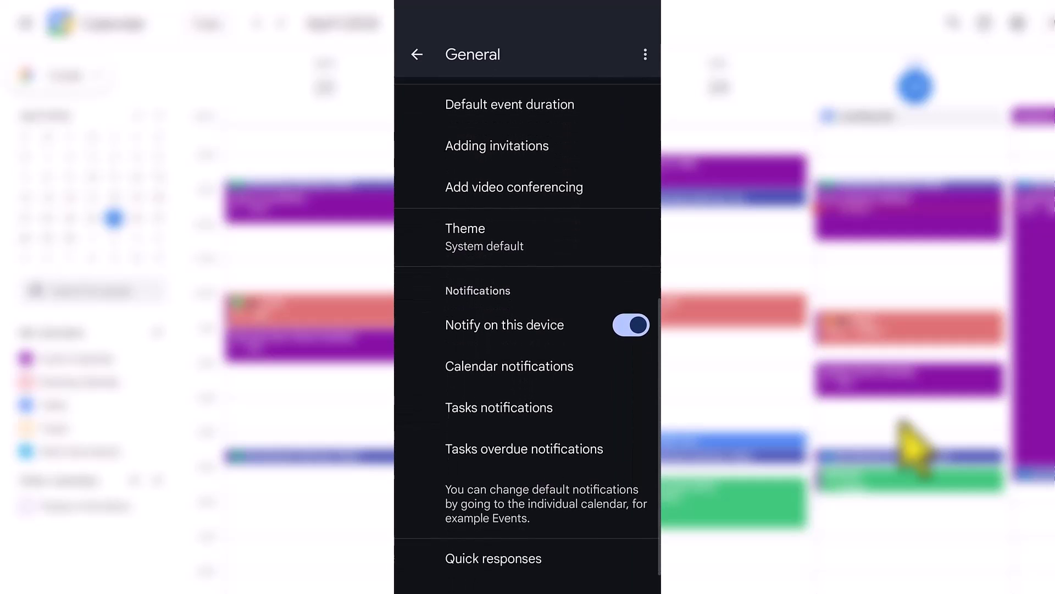